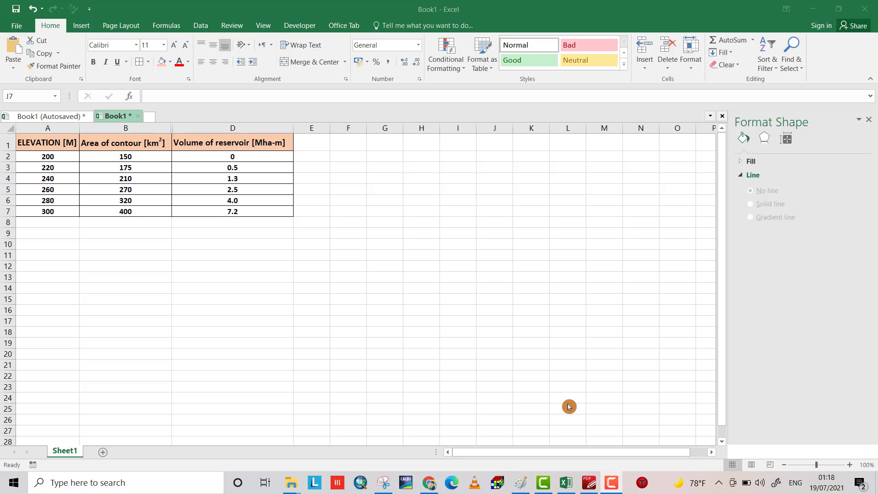
# Consult the combined diagram in PDF-XChange Editor, then insert an empty scatter chart with straight lines and markers in the Excel sheet.
pyautogui.click(590, 483)
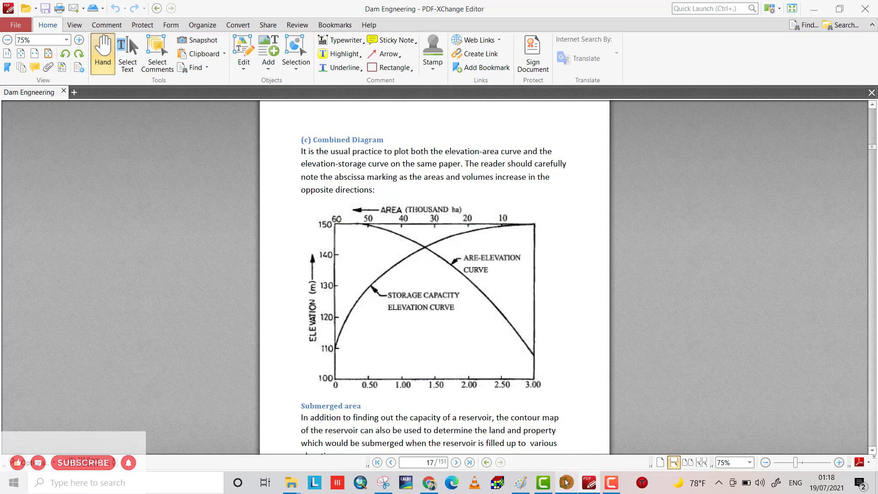
pyautogui.click(567, 488)
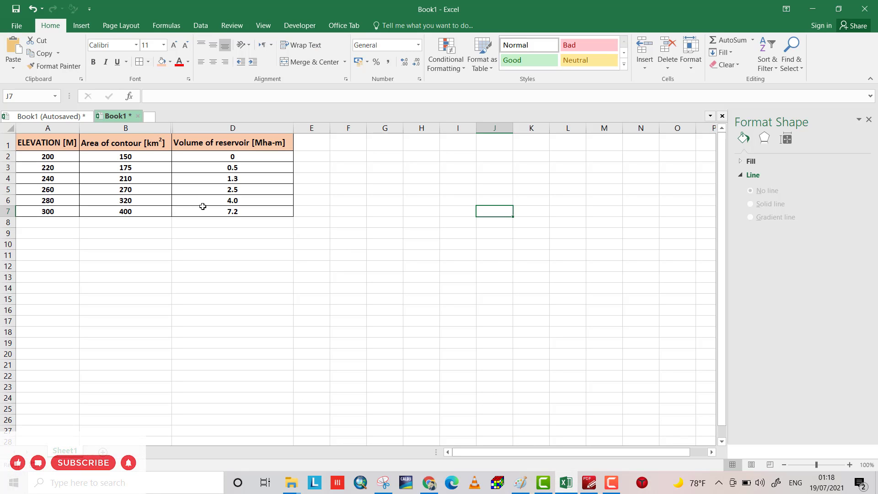
pyautogui.click(81, 25)
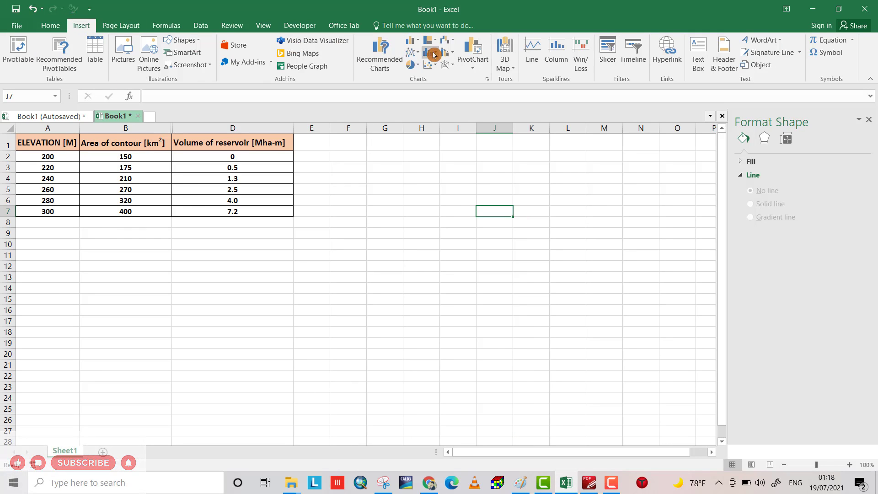
pyautogui.click(437, 66)
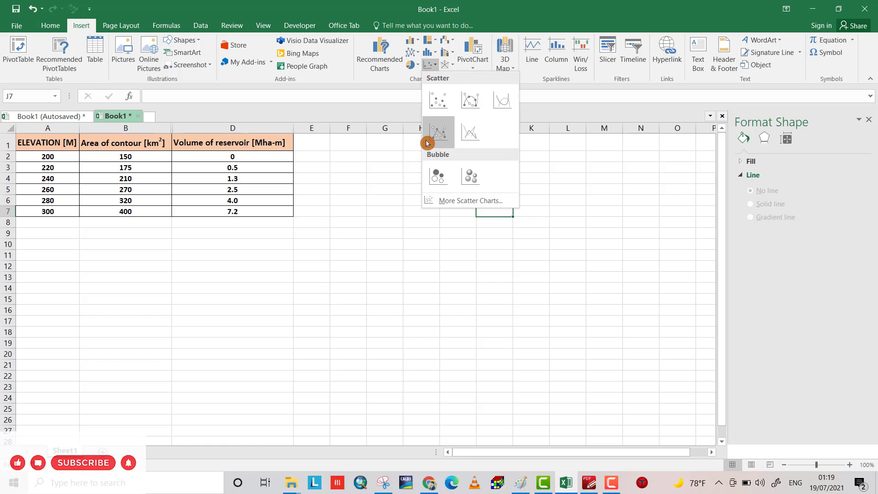
pyautogui.click(439, 133)
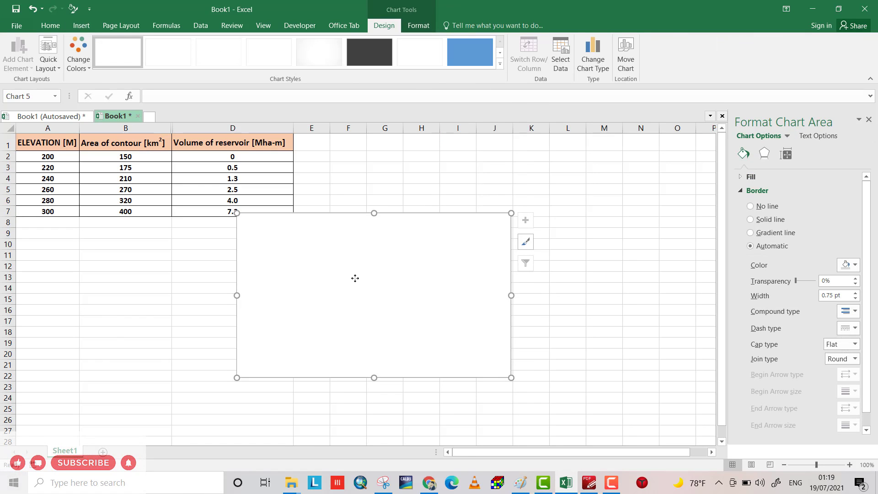
# Add a chart series named "Area-elevation curve" with X values from B2:B7 and Y values from A2:A7.
pyautogui.rightClick(356, 279)
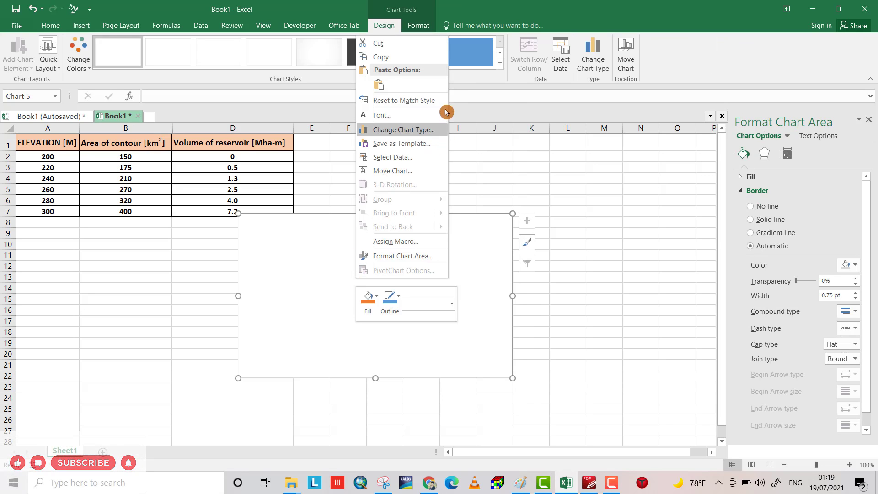
pyautogui.click(403, 157)
pyautogui.click(242, 267)
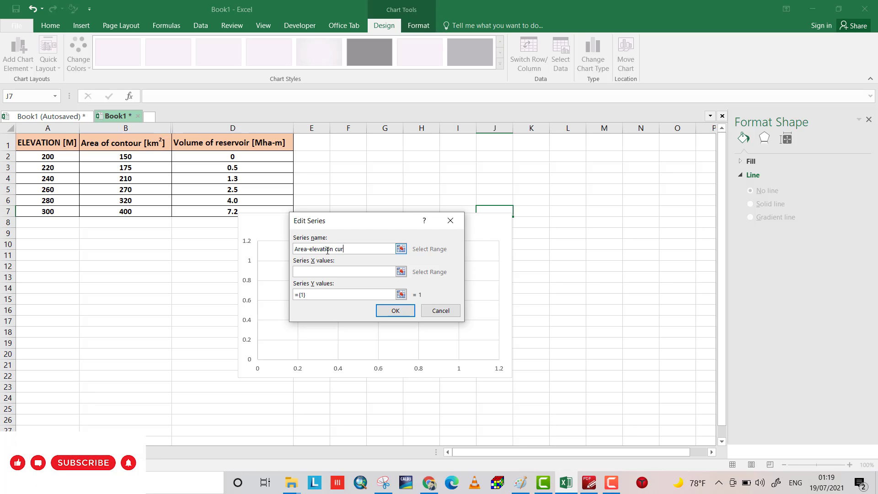
pyautogui.click(312, 272)
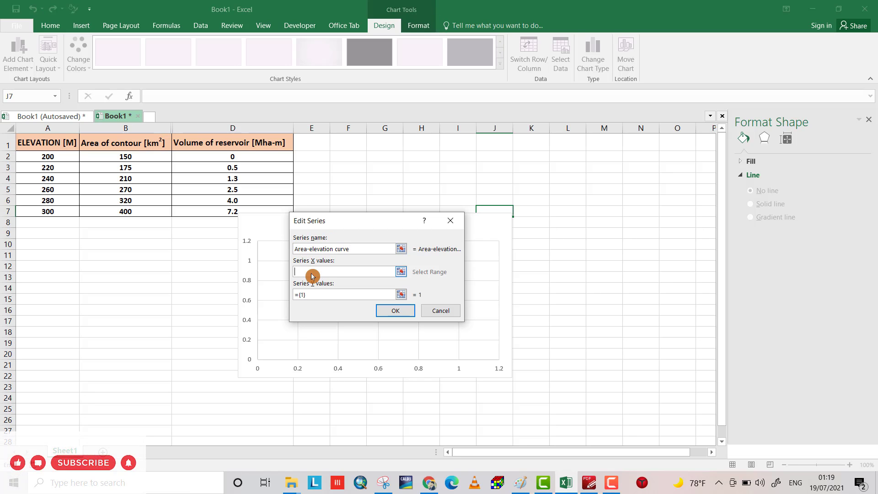
pyautogui.moveTo(110, 157); pyautogui.dragTo(110, 211)
pyautogui.moveTo(320, 294); pyautogui.dragTo(288, 293)
pyautogui.press('BackSpace')
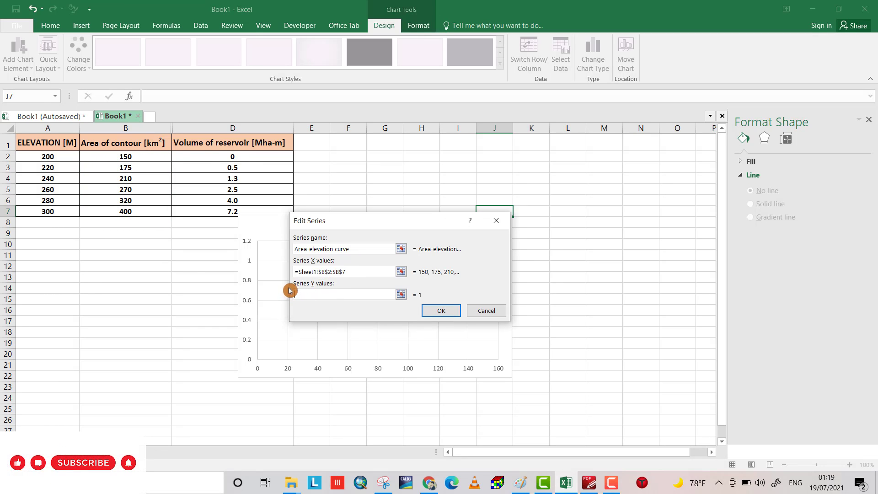
pyautogui.moveTo(54, 157); pyautogui.dragTo(70, 215)
pyautogui.click(494, 311)
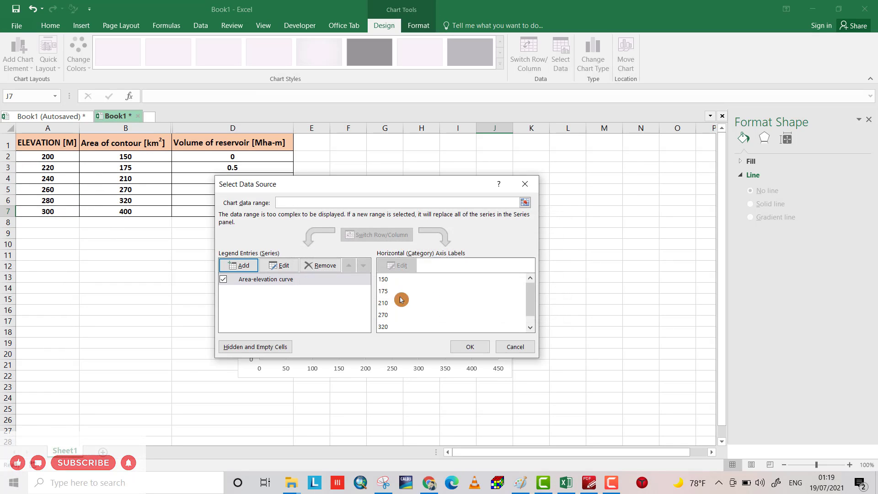
# Add a second series named "Volume -elevation curve" with X values from D2:D7 and Y values from A2:A7, and apply the chart data.
pyautogui.click(238, 266)
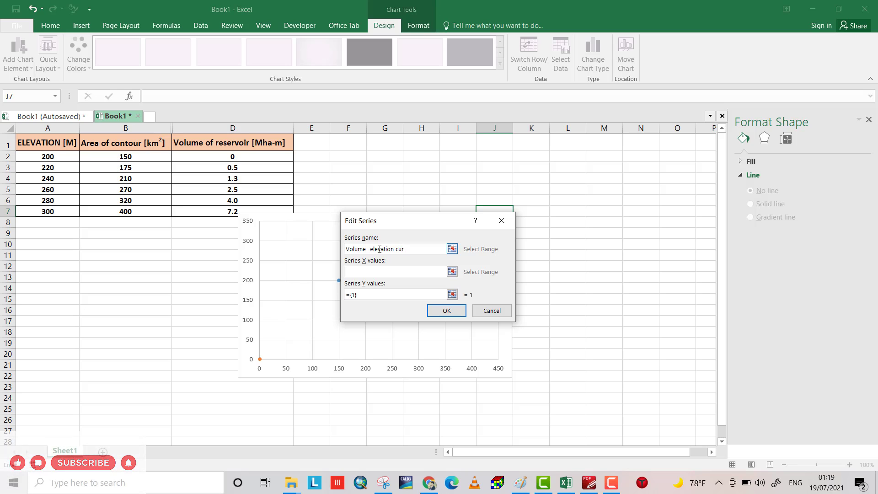
pyautogui.click(362, 273)
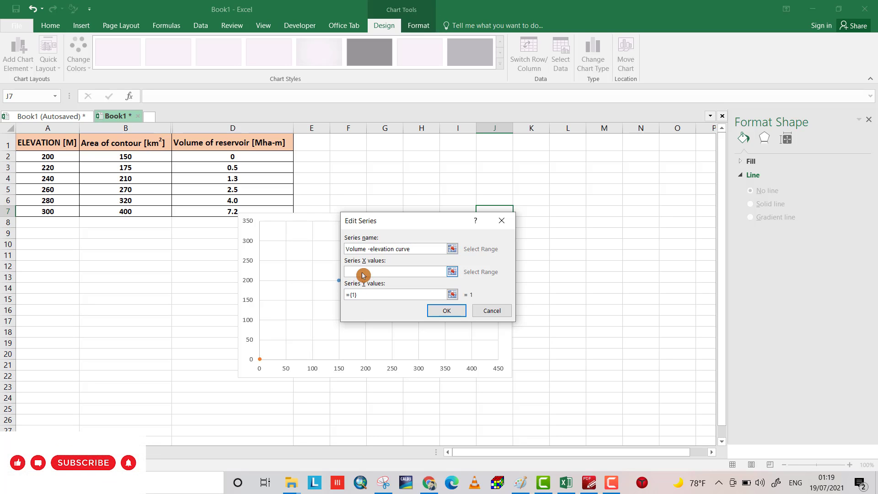
pyautogui.moveTo(215, 158); pyautogui.dragTo(217, 210)
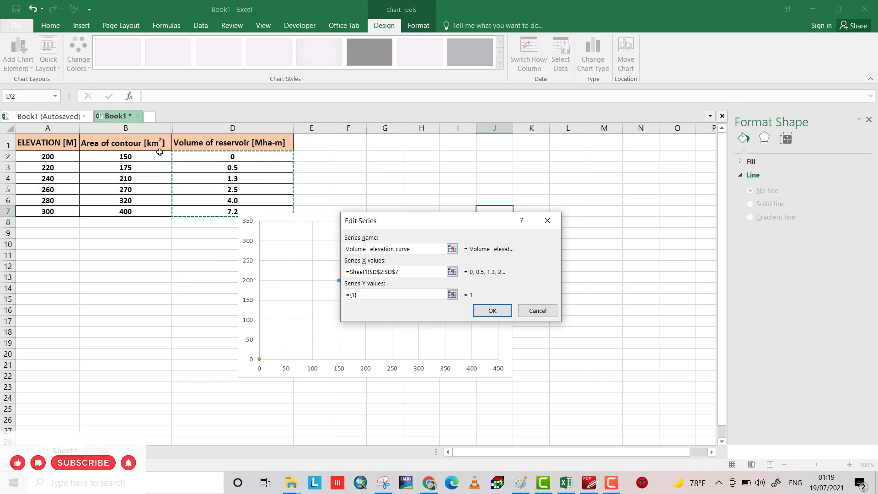
pyautogui.click(354, 297)
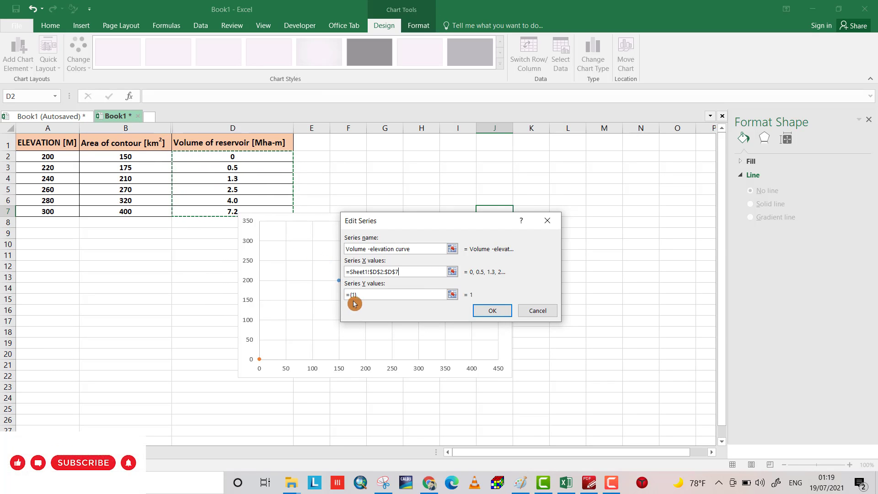
pyautogui.moveTo(366, 295); pyautogui.dragTo(339, 288)
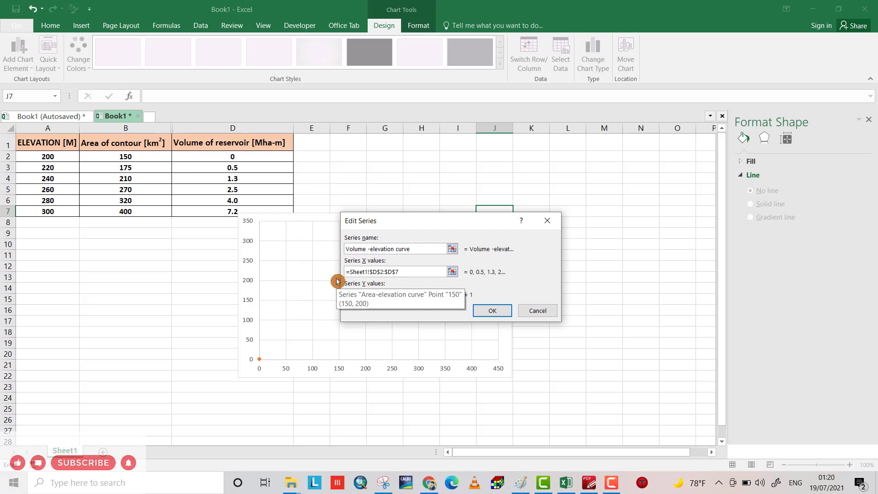
pyautogui.press('BackSpace')
pyautogui.moveTo(64, 162); pyautogui.dragTo(64, 212)
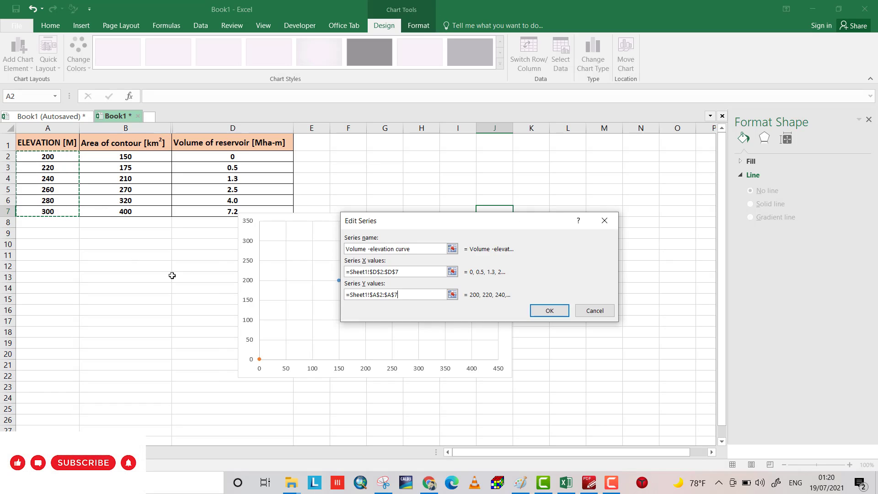
pyautogui.click(550, 310)
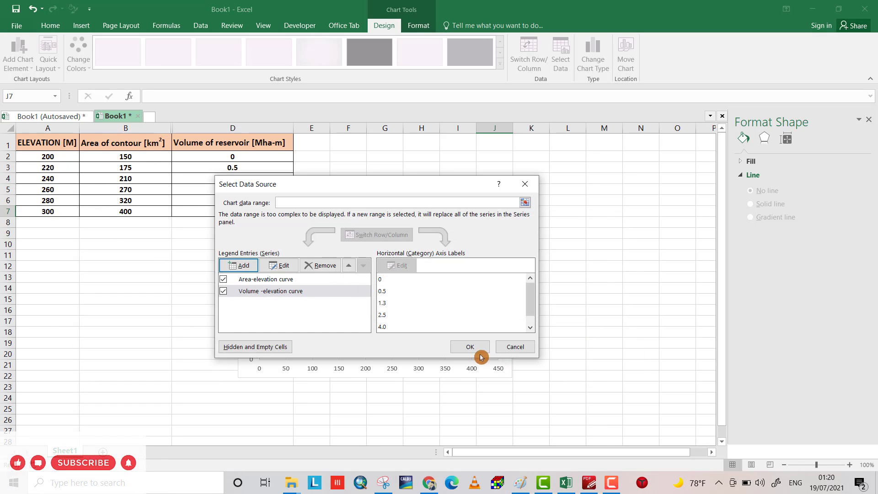
pyautogui.click(482, 347)
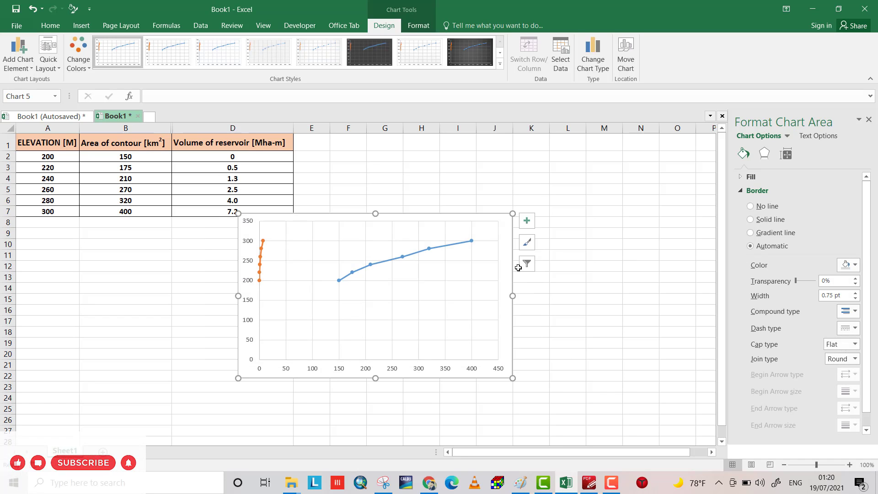
# Move the chart just below the data table and open its axis formatting options.
pyautogui.moveTo(501, 241); pyautogui.dragTo(525, 261)
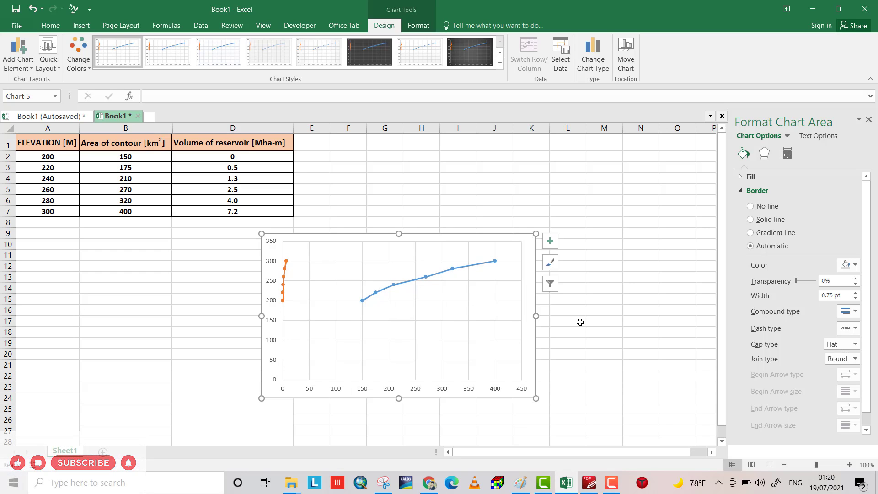
pyautogui.click(551, 242)
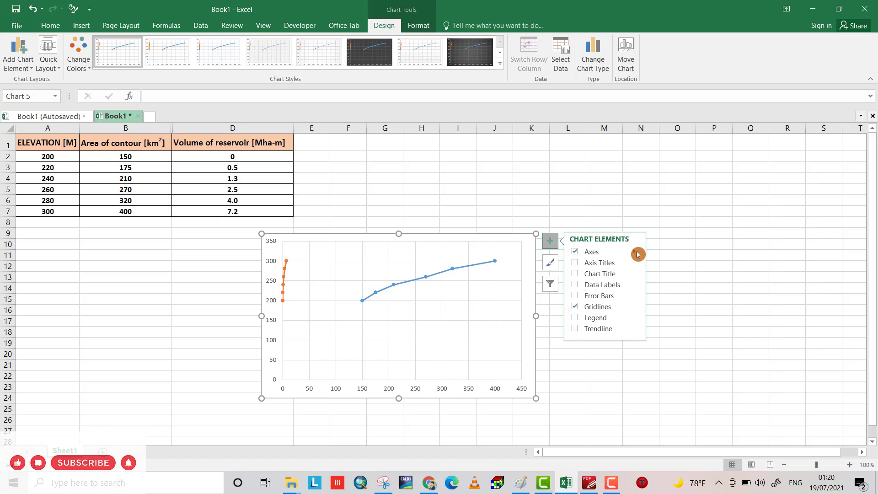
pyautogui.click(635, 252)
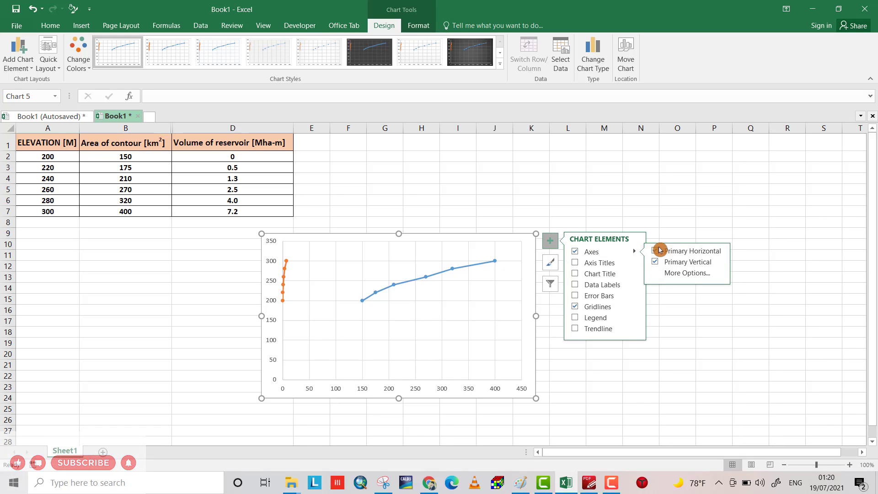
pyautogui.click(687, 273)
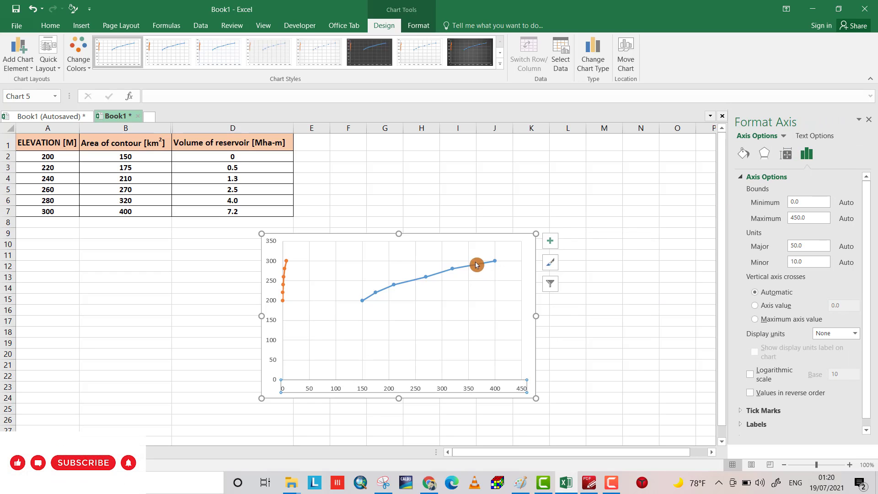
# Examine the area and volume curves in the chart and compare them with the combined diagram in PDF-XChange Editor.
pyautogui.moveTo(479, 268)
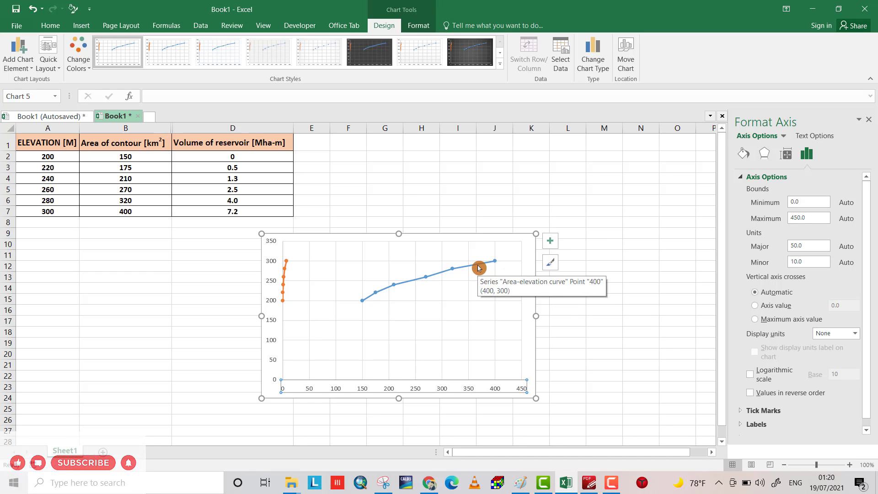
pyautogui.click(479, 268)
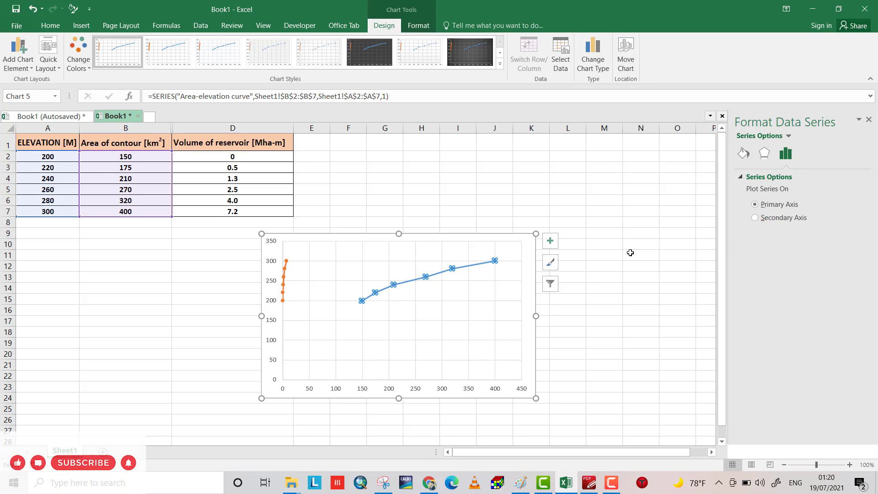
pyautogui.click(478, 270)
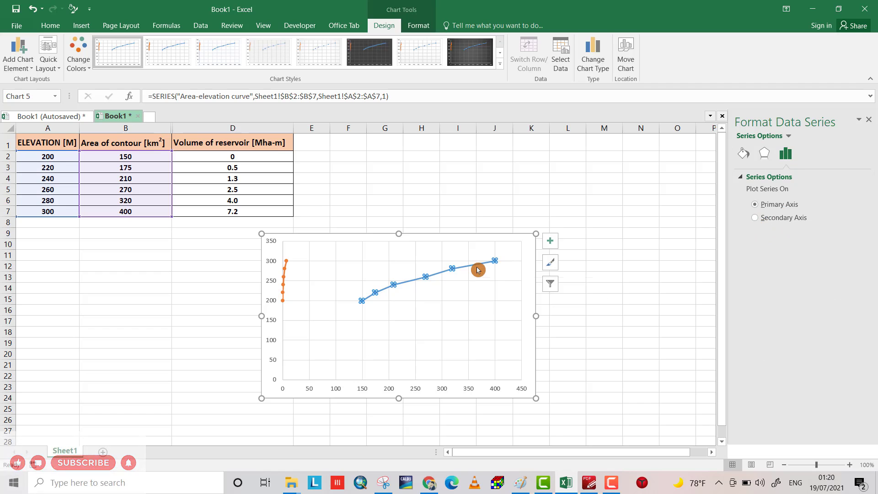
pyautogui.moveTo(478, 270)
pyautogui.click(287, 264)
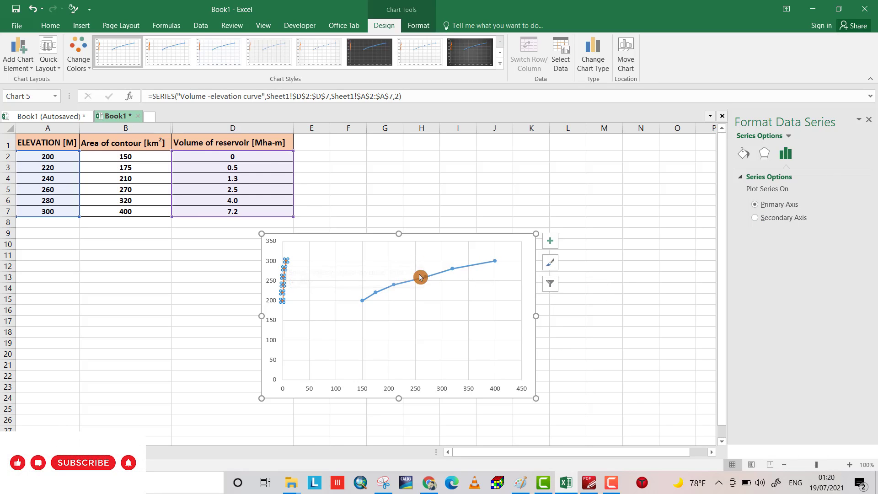
pyautogui.click(477, 268)
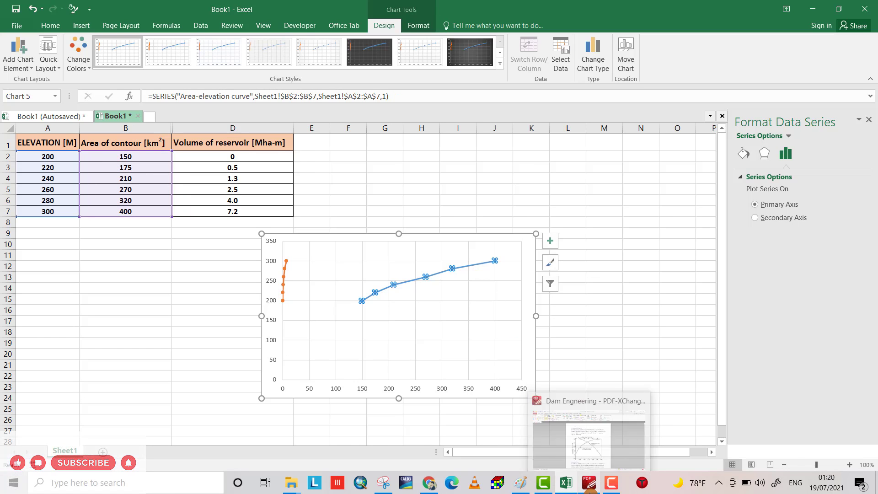
pyautogui.click(589, 484)
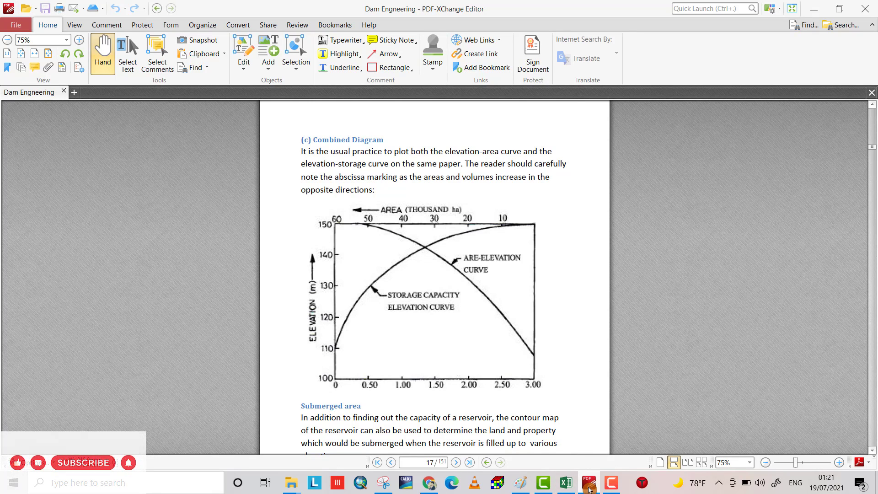
pyautogui.click(589, 489)
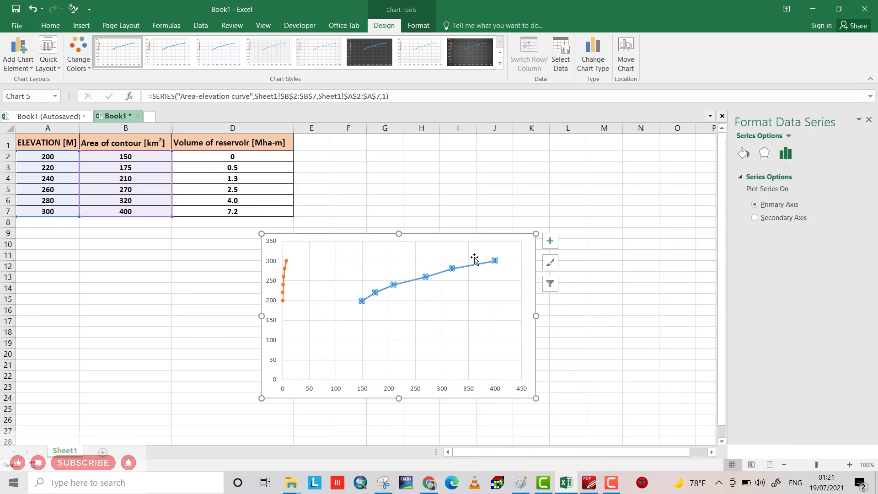
# Plot the Area-elevation curve series on the secondary axis.
pyautogui.click(495, 261)
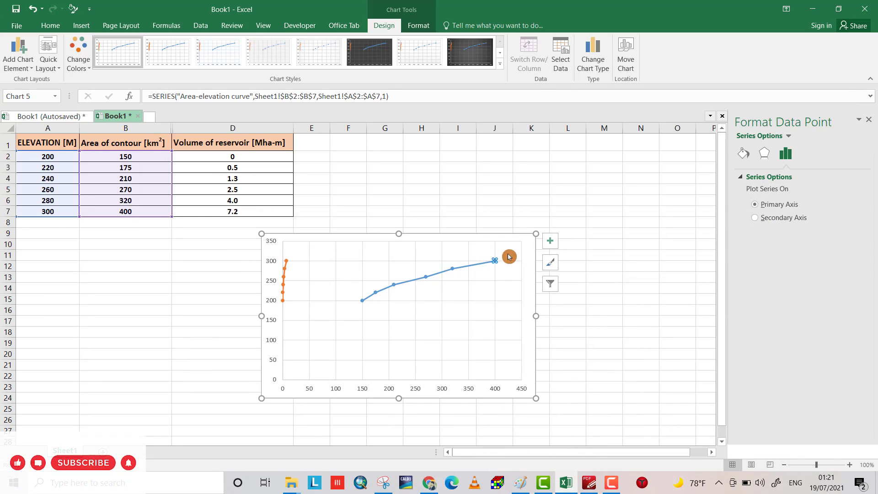
pyautogui.click(472, 312)
pyautogui.click(474, 265)
pyautogui.click(785, 163)
pyautogui.click(754, 219)
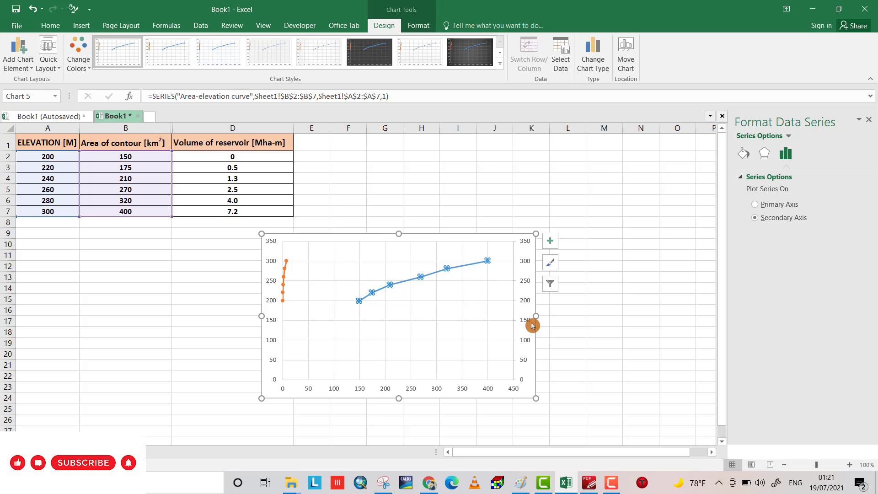
# Add a secondary horizontal axis to the chart.
pyautogui.click(375, 340)
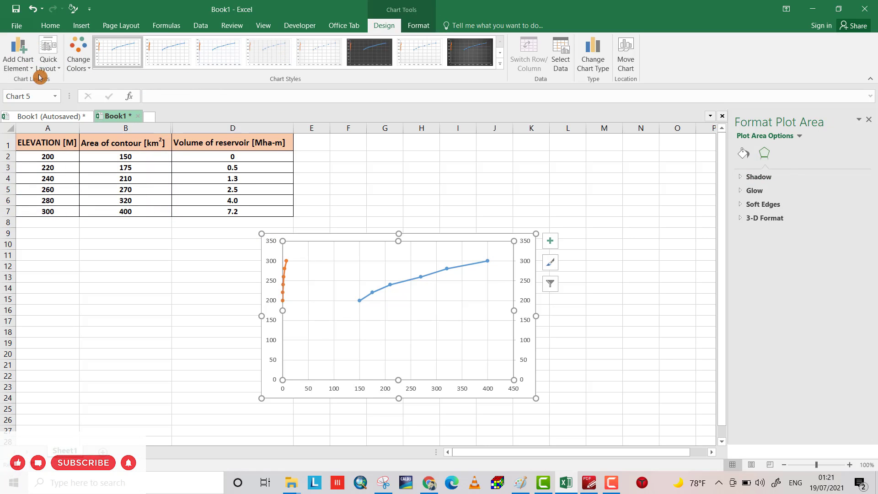
pyautogui.click(26, 66)
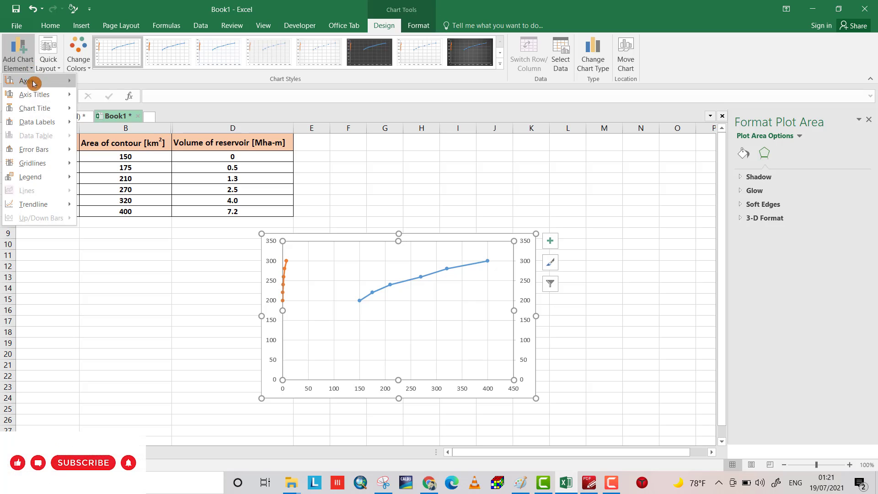
pyautogui.moveTo(32, 83)
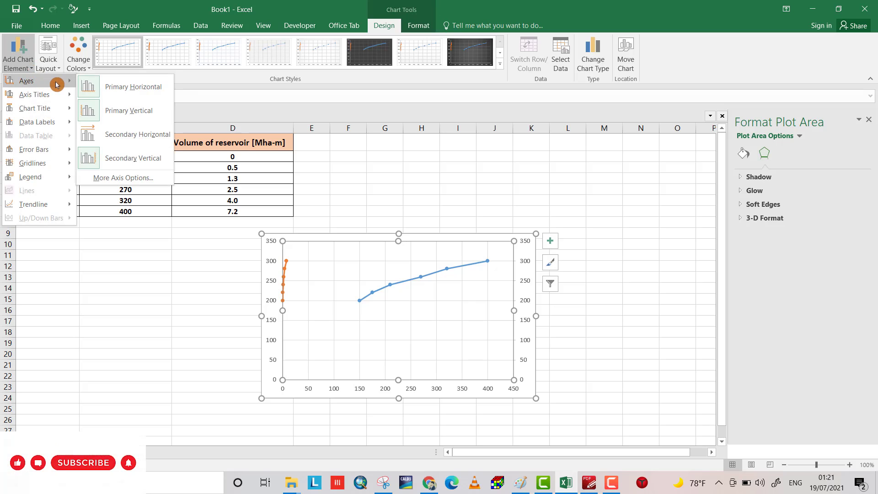
pyautogui.click(136, 136)
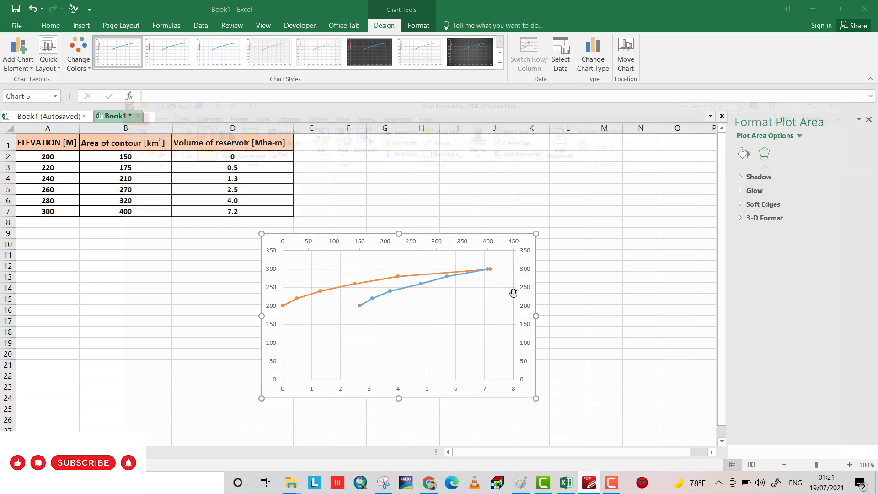
# Check the combined diagram in PDF-XChange Editor, return to Excel and put the chart's secondary horizontal (area) axis values in reverse order.
pyautogui.hotkey('alt', 'Tab')
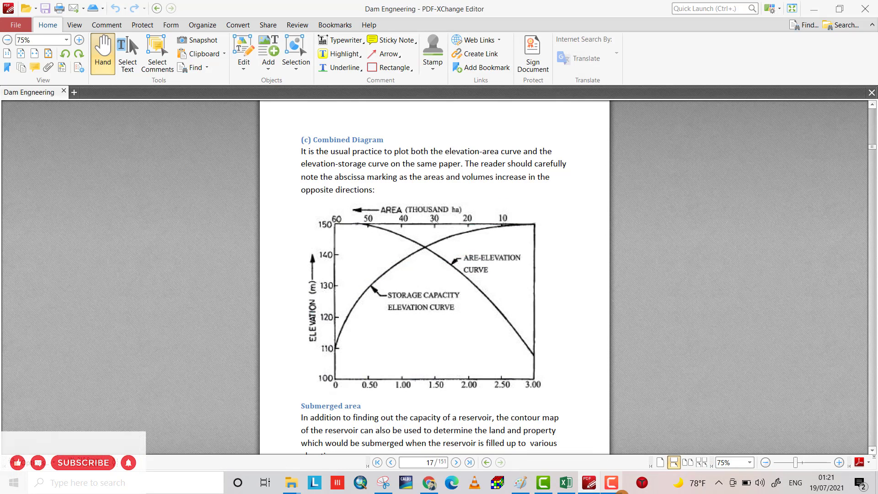
pyautogui.hotkey('alt', 'Tab')
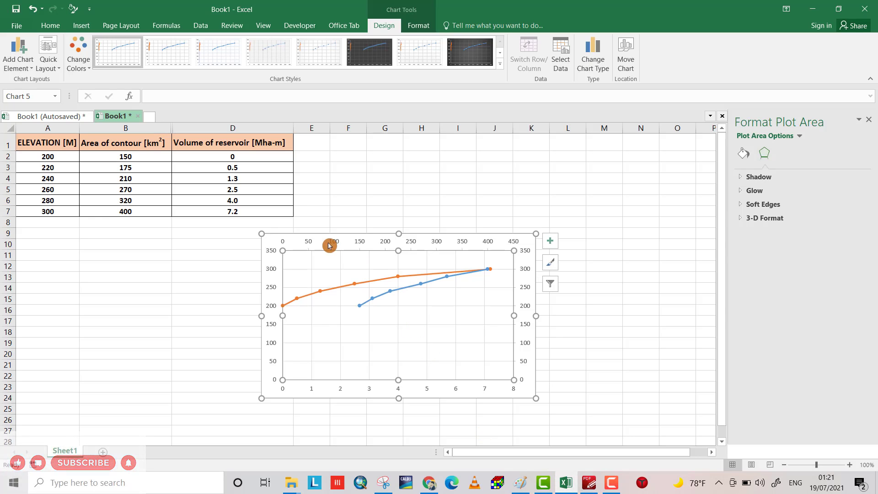
pyautogui.click(332, 243)
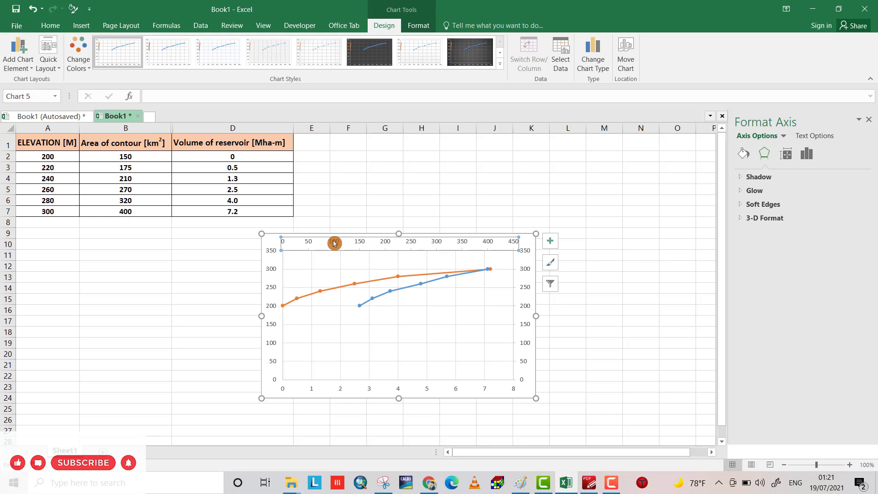
pyautogui.click(808, 155)
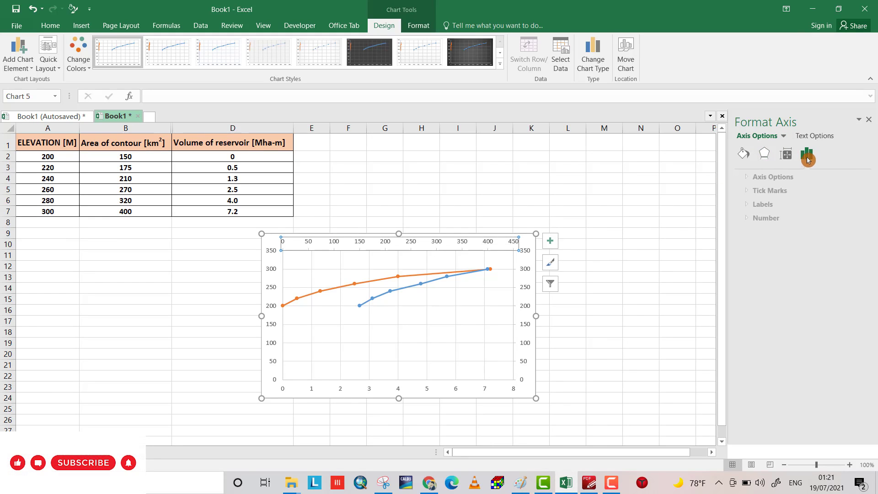
pyautogui.click(783, 179)
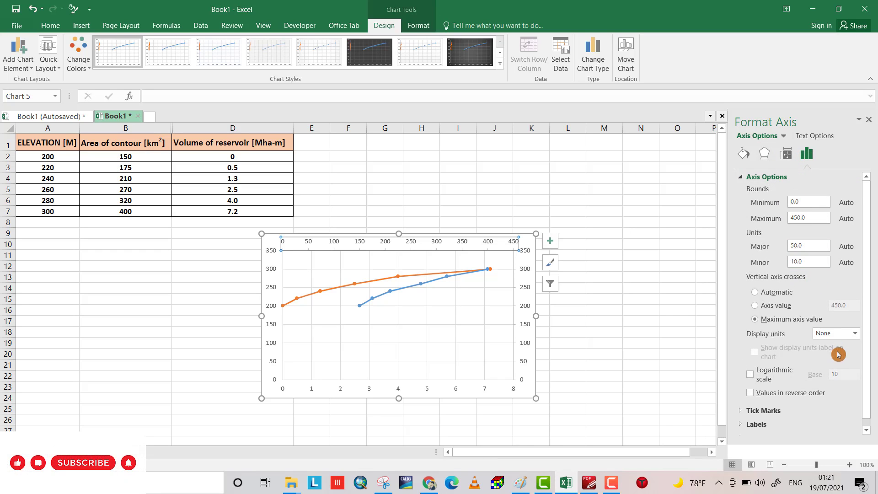
pyautogui.scroll(-1, 864, 343)
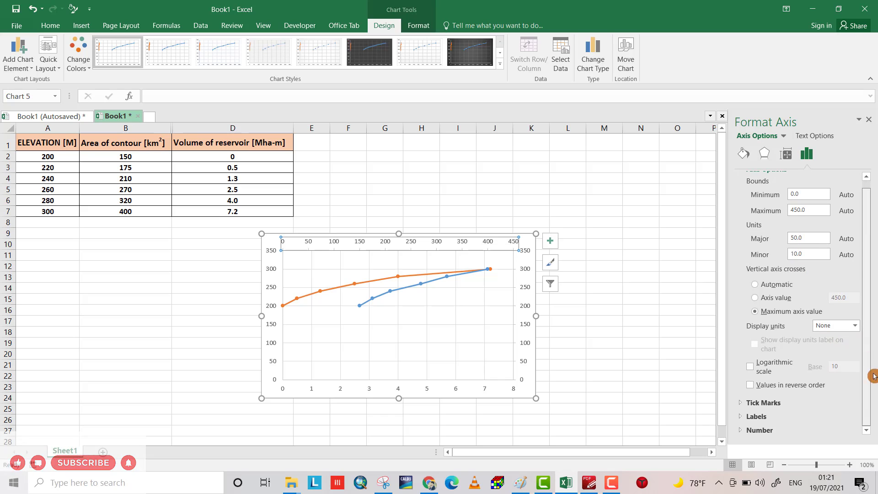
pyautogui.click(751, 388)
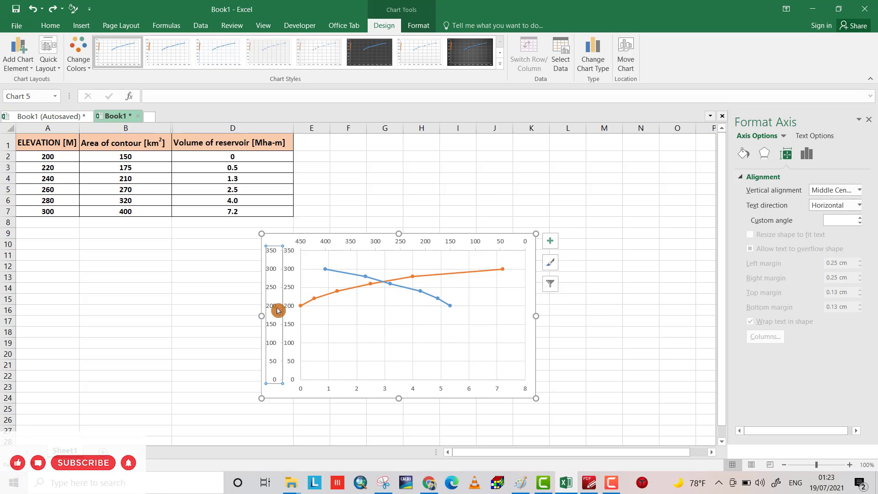
# Delete the duplicate secondary vertical axis so the chart keeps a single elevation axis.
pyautogui.click(283, 352)
pyautogui.click(443, 276)
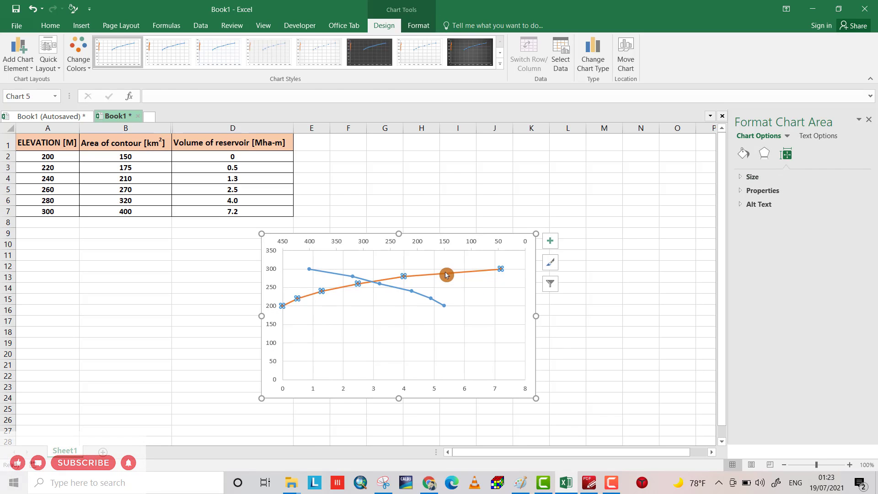
pyautogui.click(446, 275)
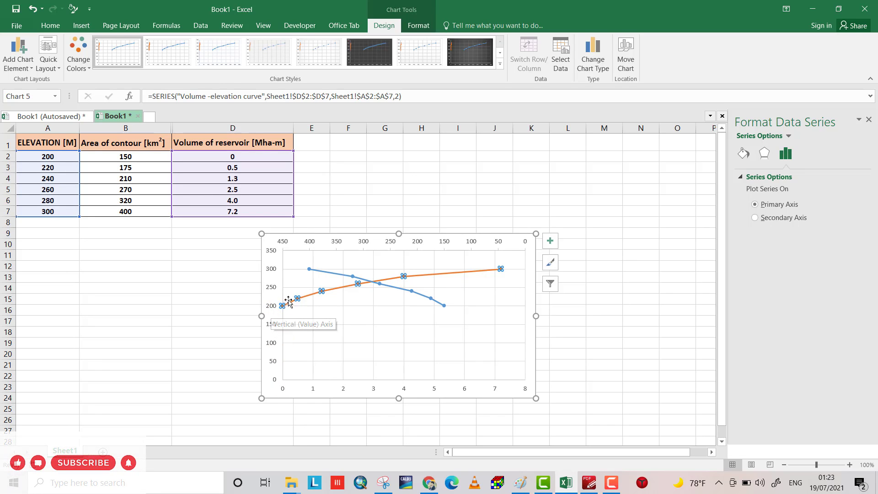
# Set the minimum bound of the vertical elevation axis to 200.
pyautogui.click(272, 309)
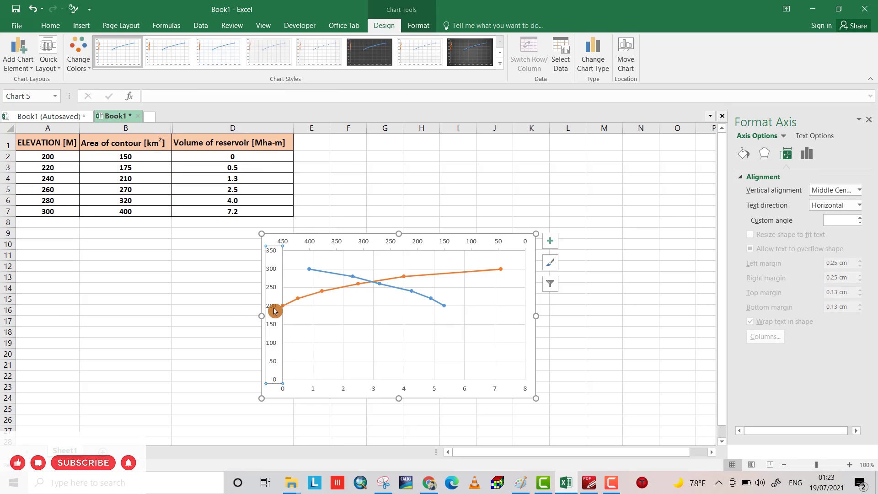
pyautogui.click(804, 155)
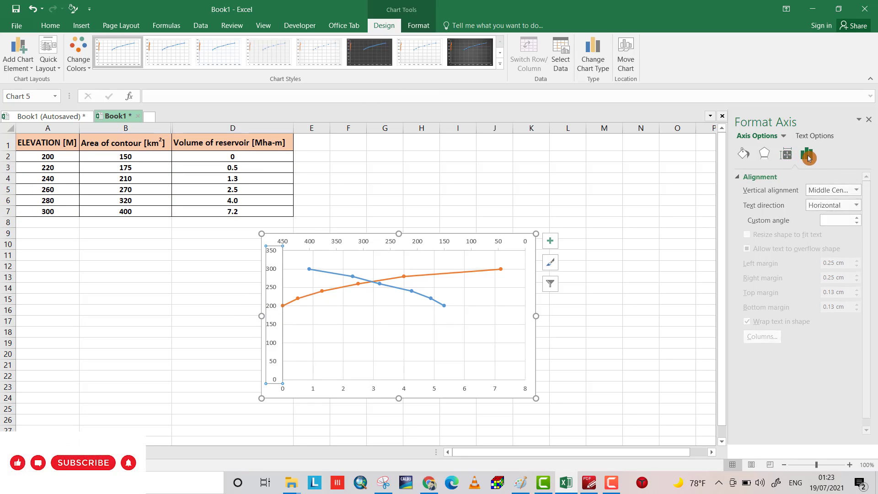
pyautogui.click(806, 202)
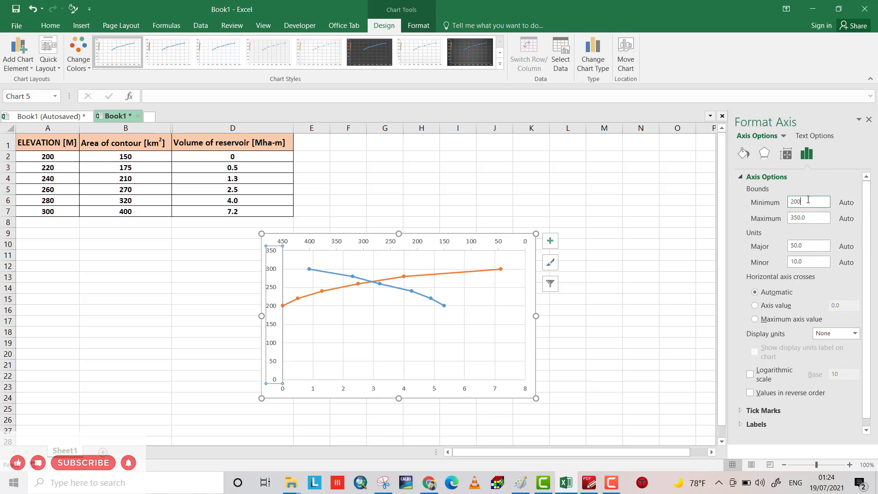
pyautogui.press('Return')
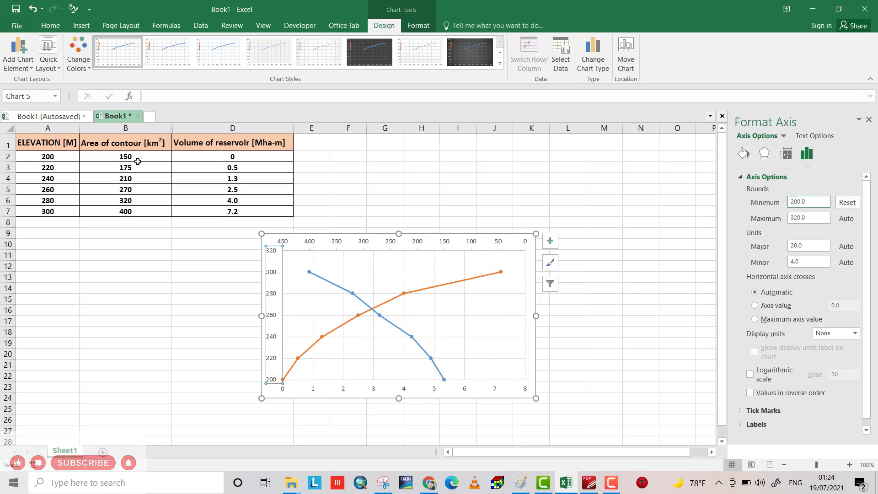
pyautogui.click(421, 243)
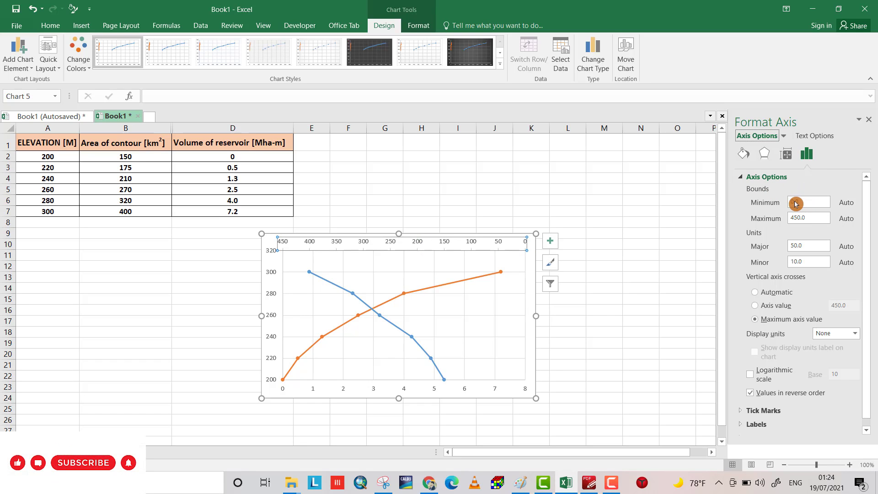
pyautogui.moveTo(810, 201); pyautogui.dragTo(798, 203)
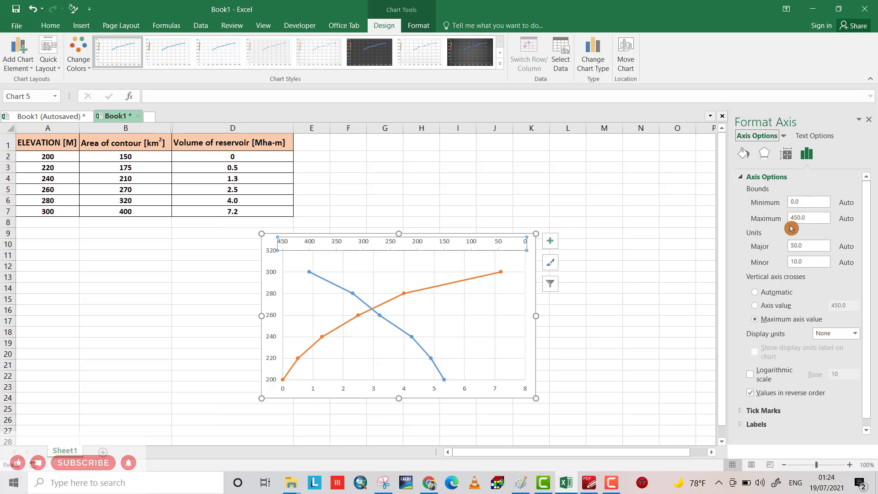
pyautogui.click(603, 311)
# Set the minimum bound of the reversed area axis to 150.
pyautogui.click(508, 247)
pyautogui.click(506, 245)
pyautogui.click(807, 156)
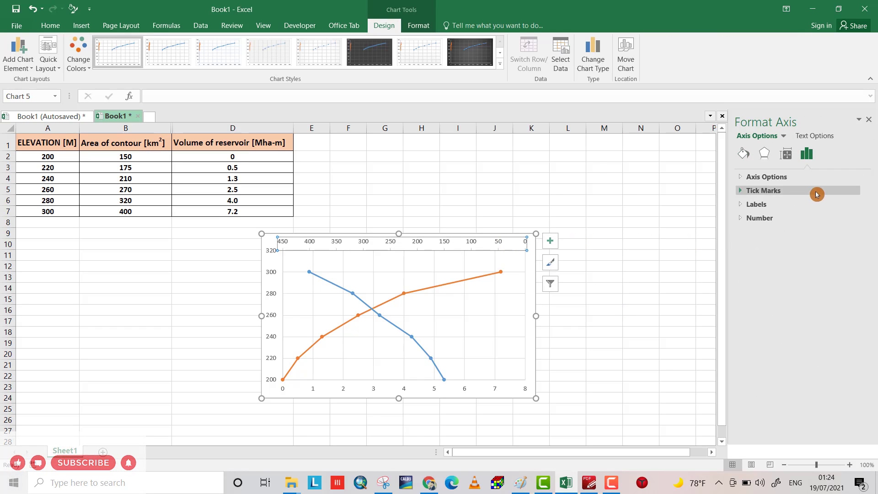
pyautogui.click(767, 176)
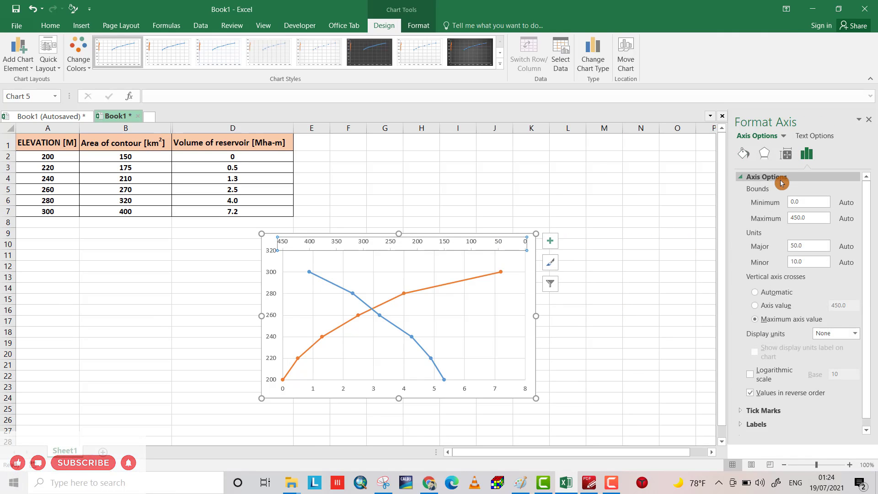
pyautogui.click(804, 202)
pyautogui.click(788, 209)
pyautogui.write('150')
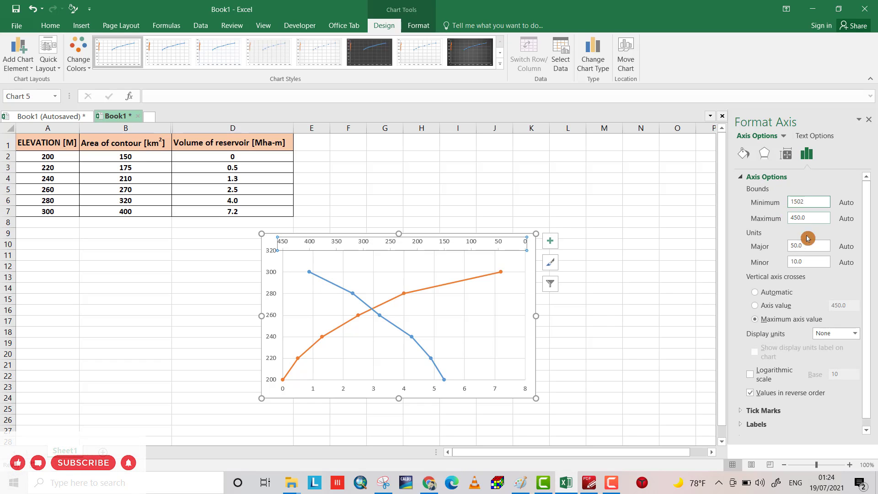
pyautogui.click(831, 277)
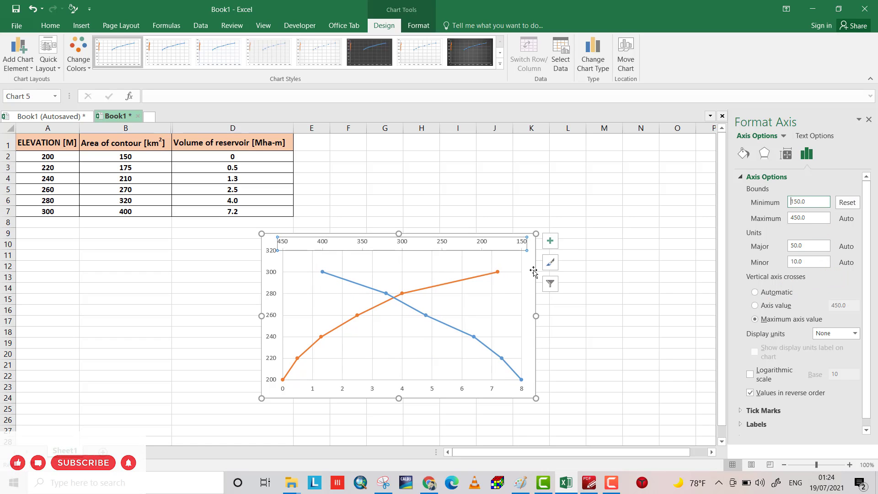
# Add axis titles, a chart title and a legend to the chart.
pyautogui.click(551, 245)
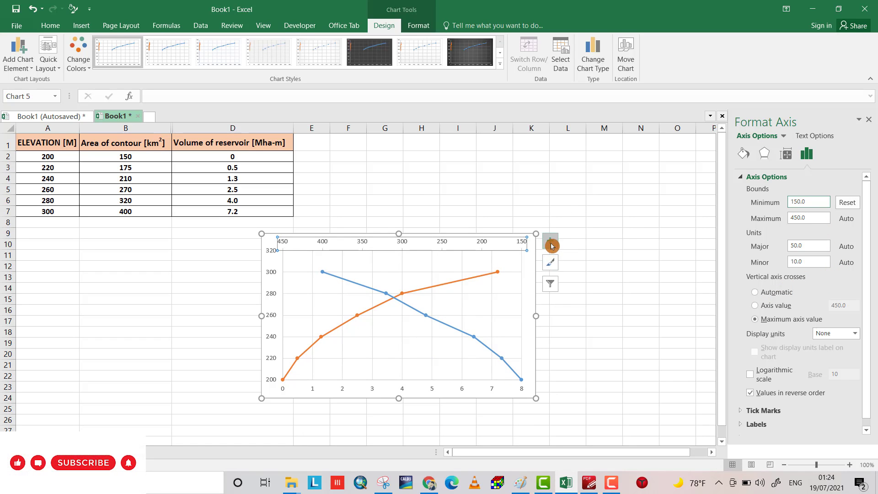
pyautogui.click(575, 262)
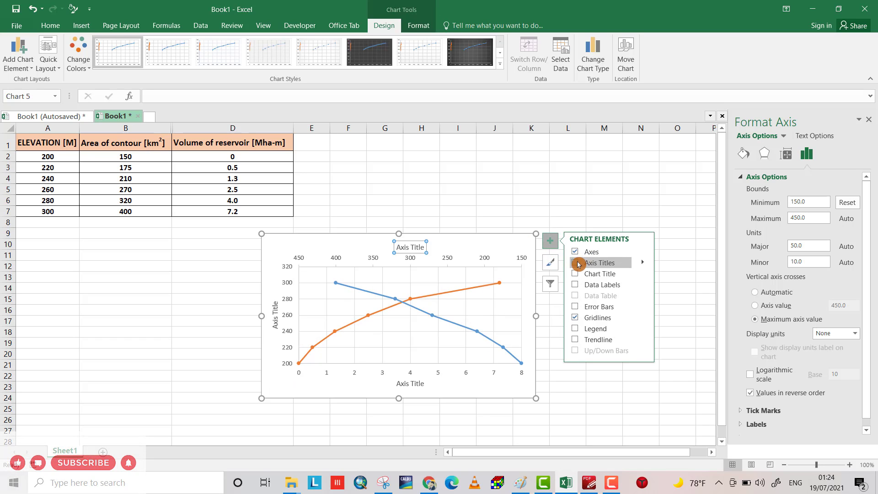
pyautogui.click(576, 277)
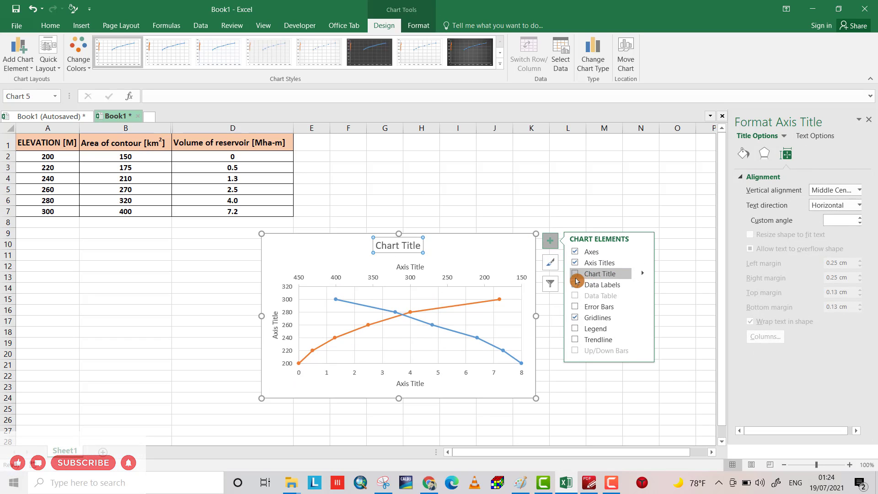
pyautogui.click(575, 329)
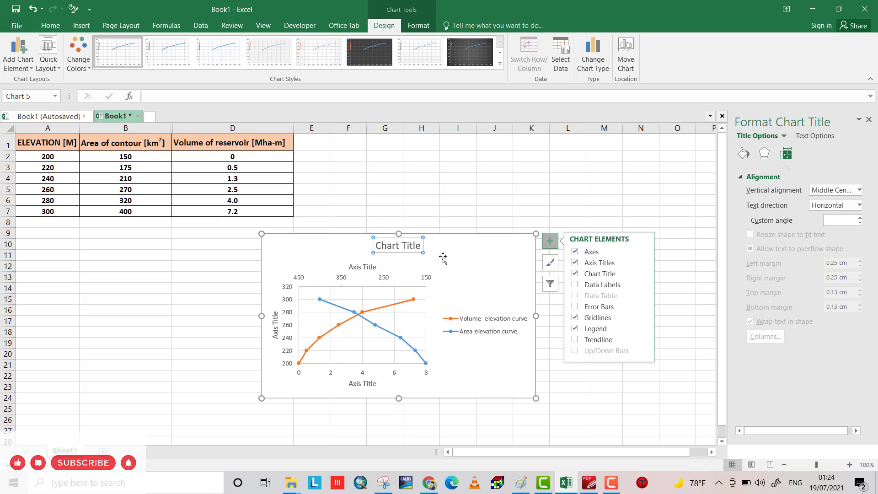
pyautogui.click(529, 179)
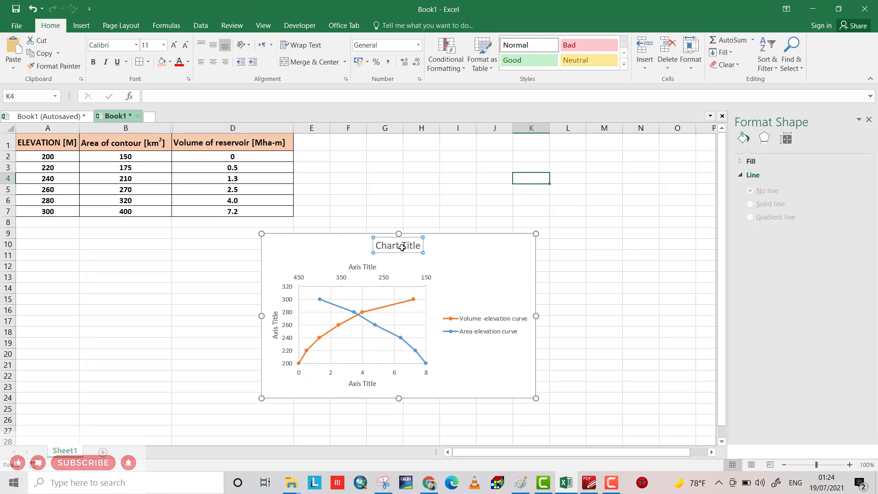
# Replace the chart title's placeholder text with "Combined digram".
pyautogui.click(417, 245)
pyautogui.moveTo(417, 245); pyautogui.dragTo(365, 244)
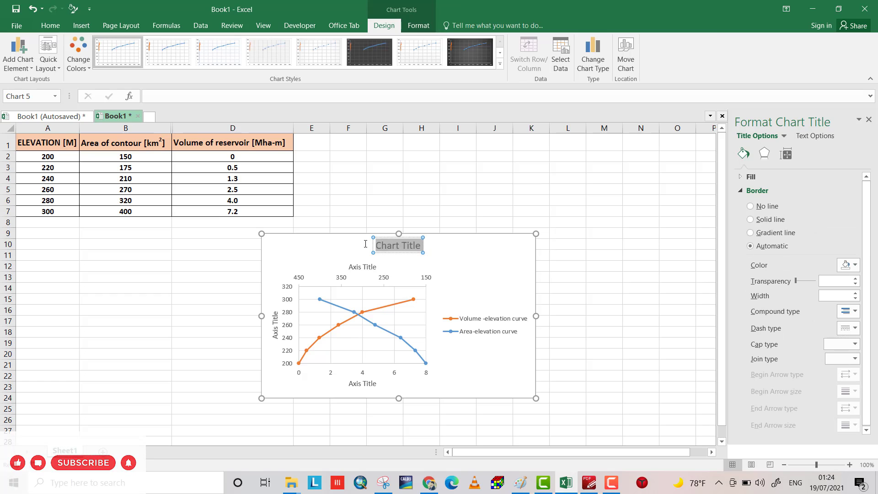
pyautogui.write('C')
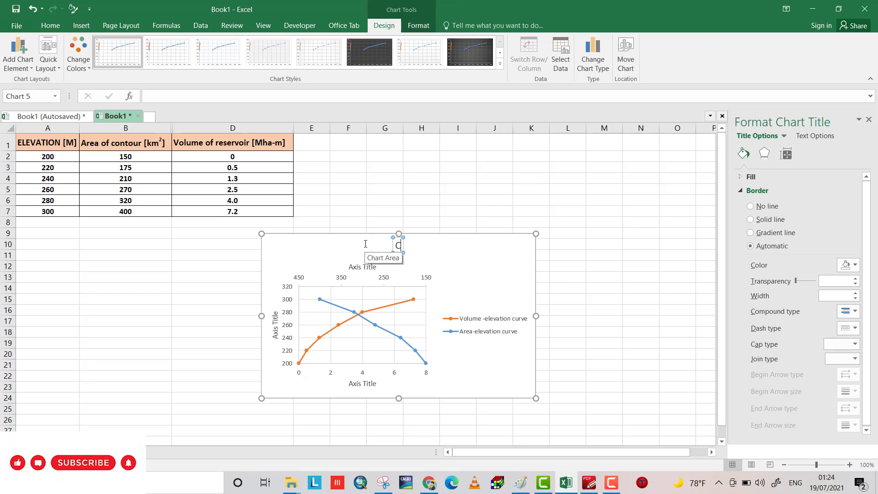
pyautogui.write('ombine')
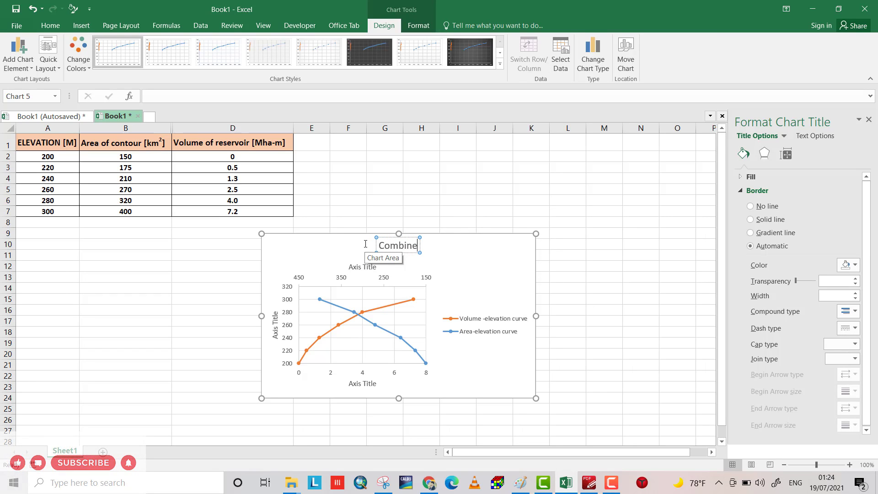
pyautogui.write('d digram')
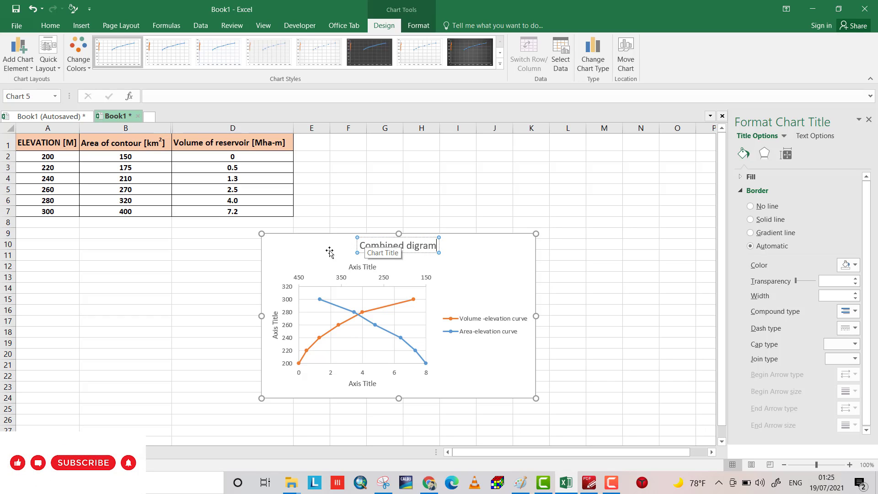
# Title the secondary horizontal axis "Area [km2]".
pyautogui.click(360, 267)
pyautogui.tripleClick(361, 268)
pyautogui.write('Area')
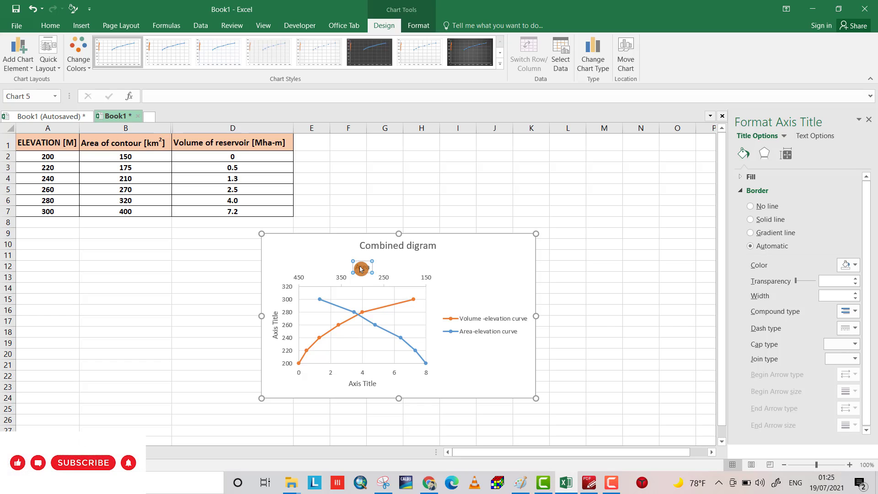
pyautogui.write('[km2')
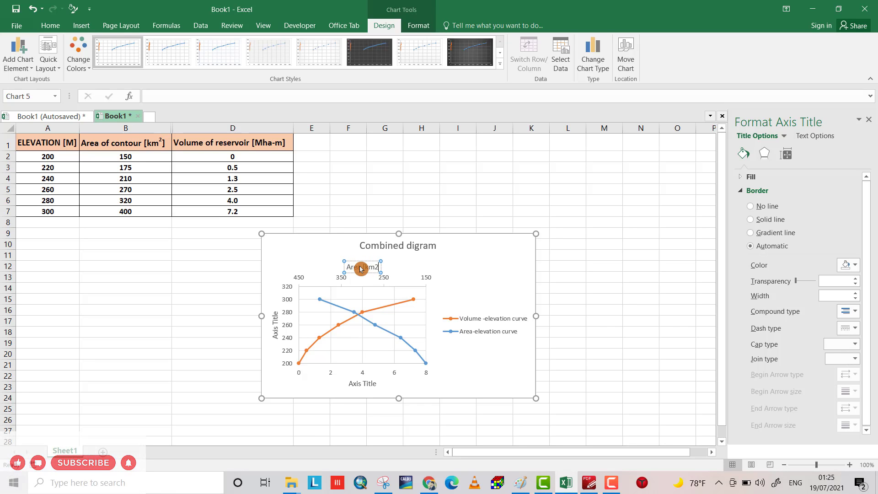
pyautogui.write(']')
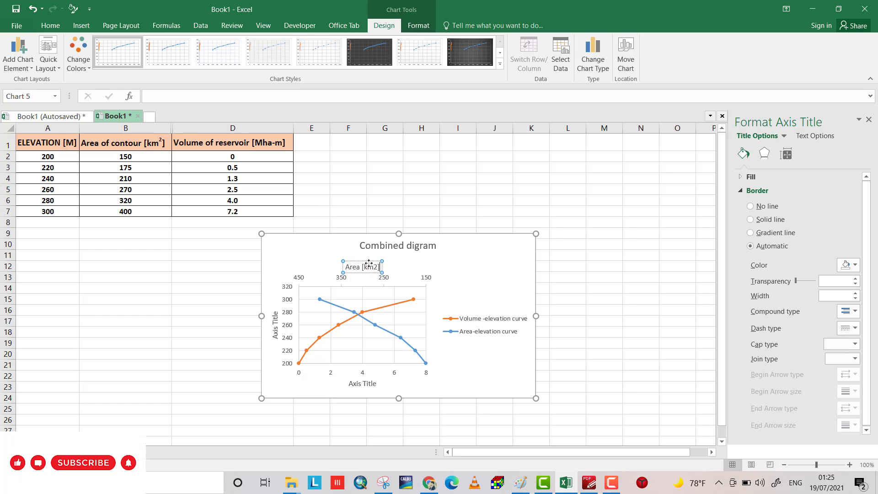
# Make the area axis title bold with a font size of 14.
pyautogui.tripleClick(371, 267)
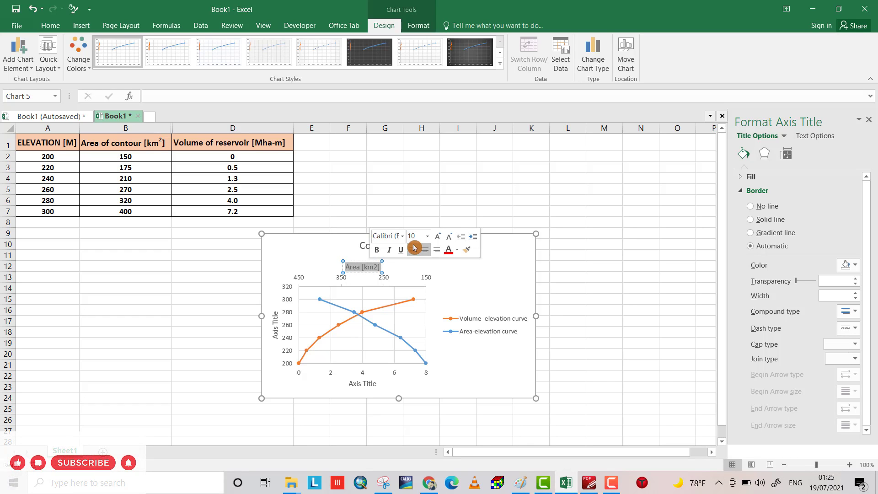
pyautogui.click(377, 249)
pyautogui.click(431, 239)
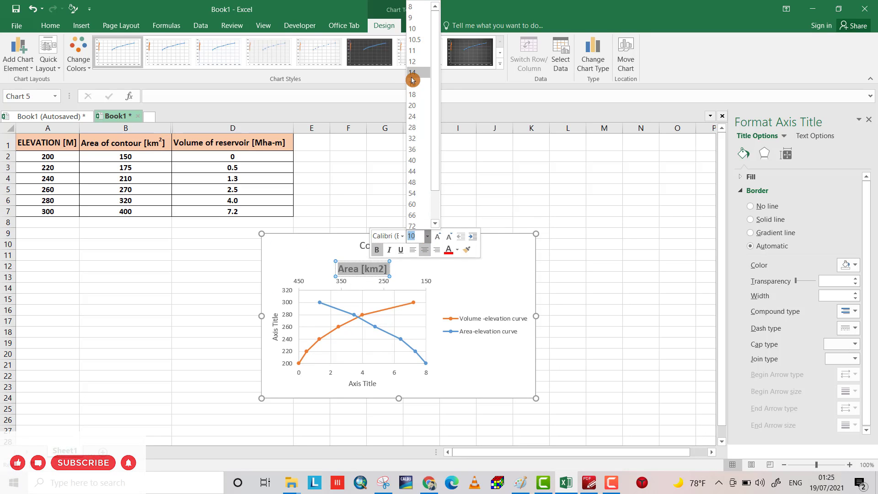
pyautogui.click(413, 80)
# Title the primary horizontal axis "Volume [Mha-m]".
pyautogui.click(366, 383)
pyautogui.tripleClick(366, 384)
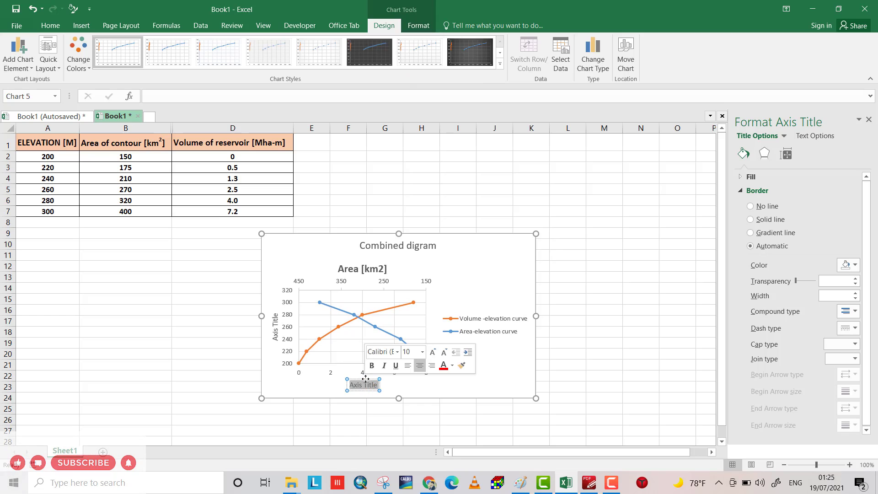
pyautogui.write('Volu')
pyautogui.press('BackSpace')
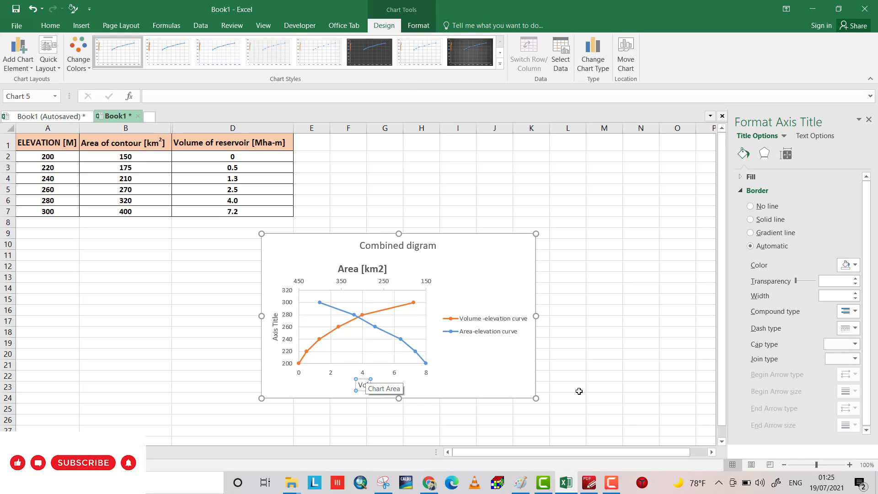
pyautogui.write('ume')
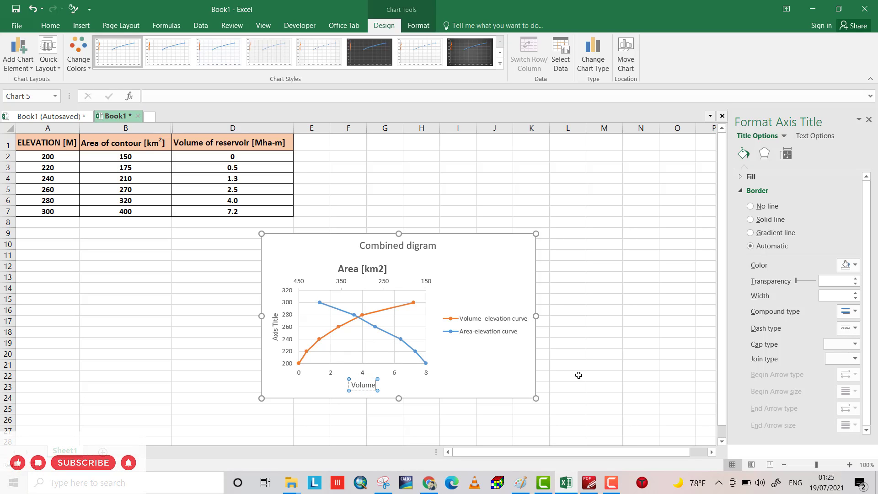
pyautogui.write(' [Mha')
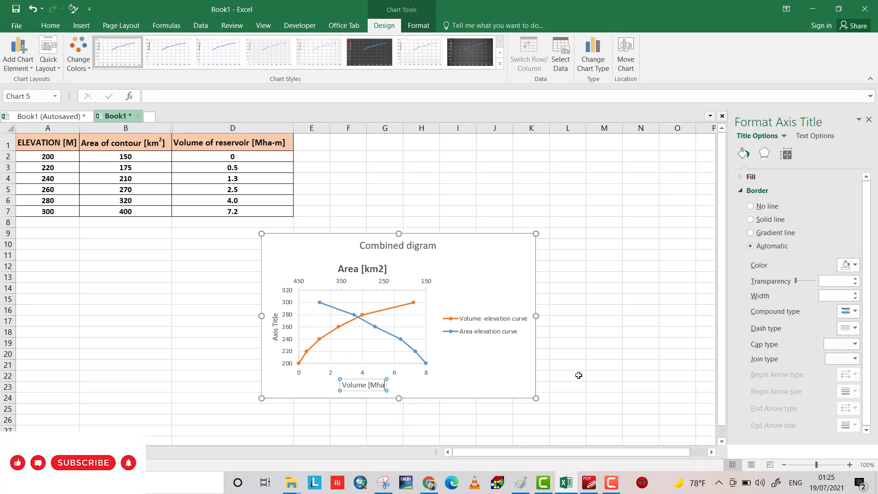
pyautogui.write('-')
pyautogui.press('BackSpace')
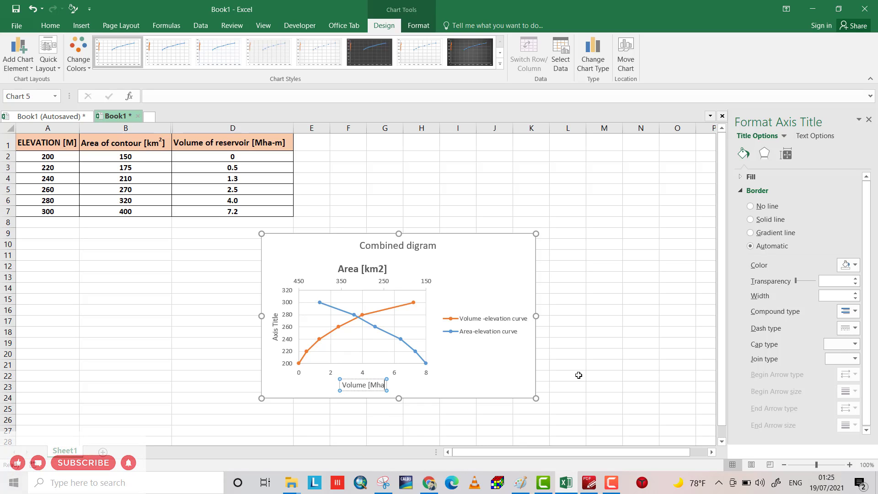
pyautogui.write('-m]')
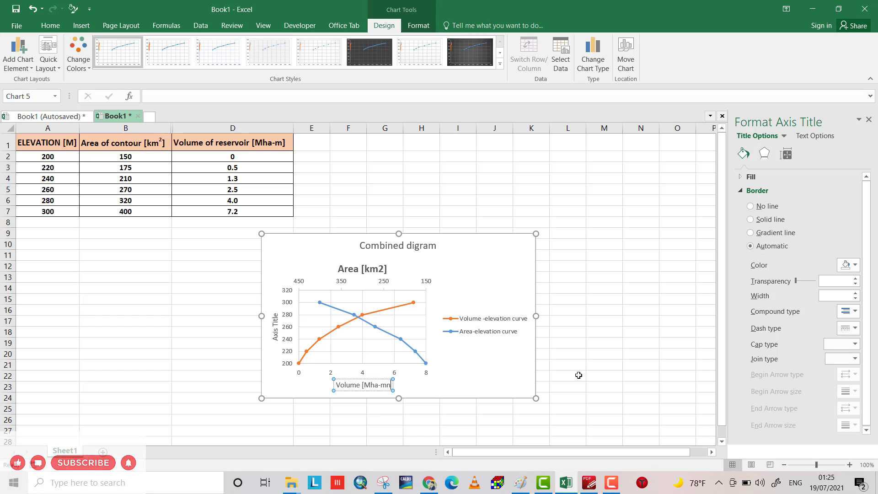
pyautogui.press('BackSpace')
pyautogui.write(']')
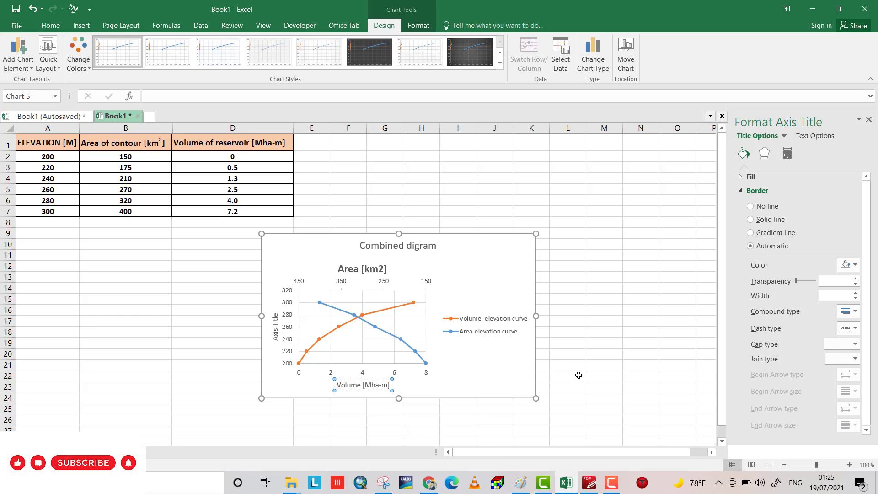
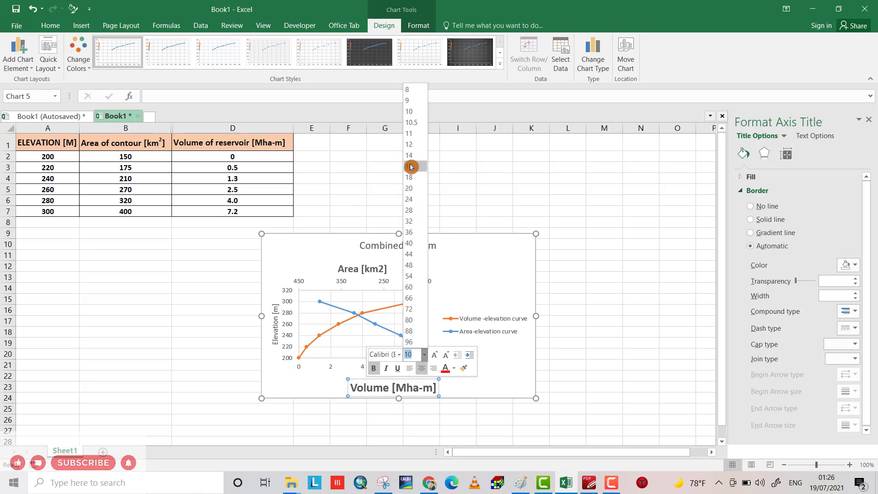
# Choose font size 14 for the volume and elevation axis titles, and make the elevation axis title bold.
pyautogui.click(411, 158)
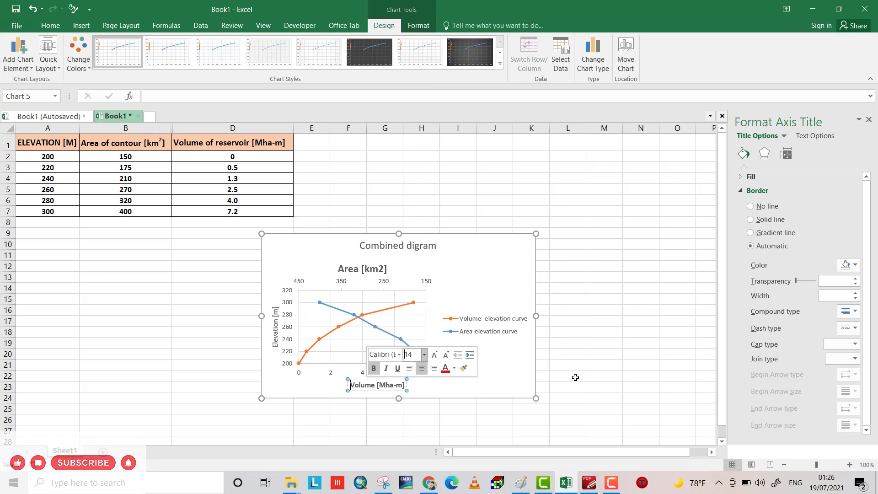
pyautogui.click(277, 333)
pyautogui.doubleClick(277, 333)
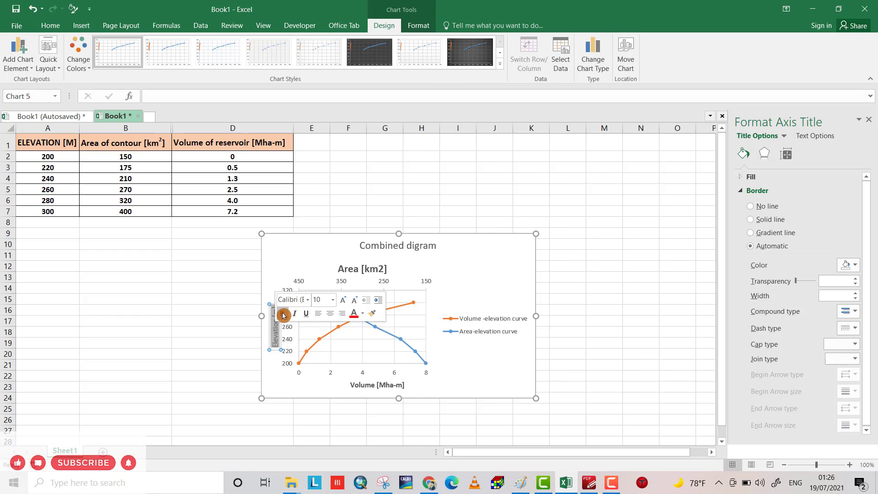
pyautogui.click(333, 300)
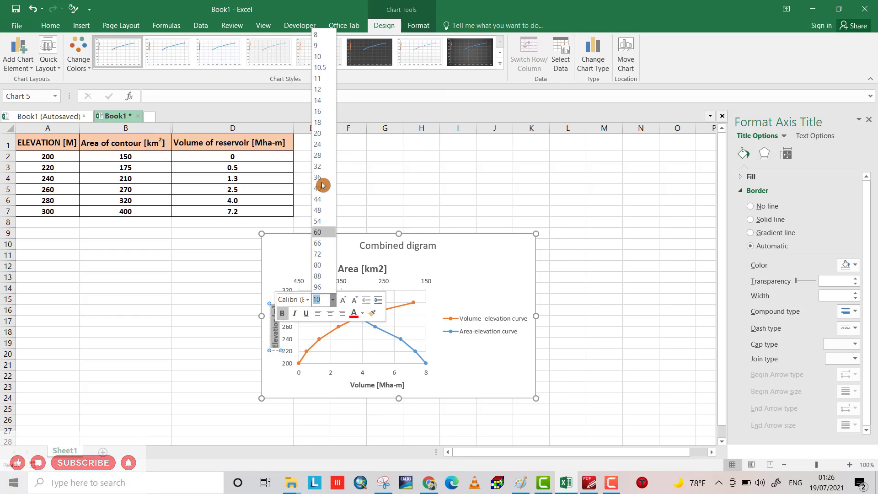
pyautogui.click(320, 101)
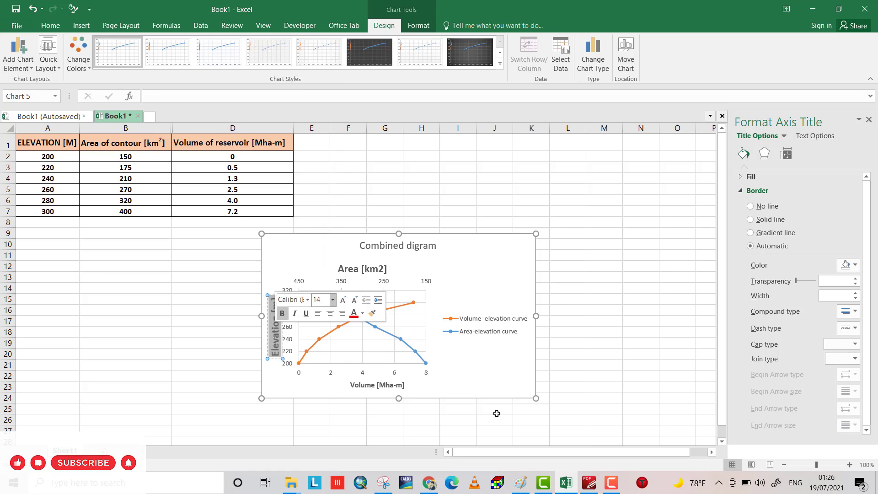
# Enlarge the chart in width and height and place it so it spans roughly columns C to N and rows 3 to 27.
pyautogui.click(490, 388)
pyautogui.moveTo(535, 234); pyautogui.dragTo(602, 184)
pyautogui.moveTo(432, 398); pyautogui.dragTo(433, 427)
pyautogui.moveTo(262, 305); pyautogui.dragTo(184, 305)
pyautogui.moveTo(549, 284); pyautogui.dragTo(608, 265)
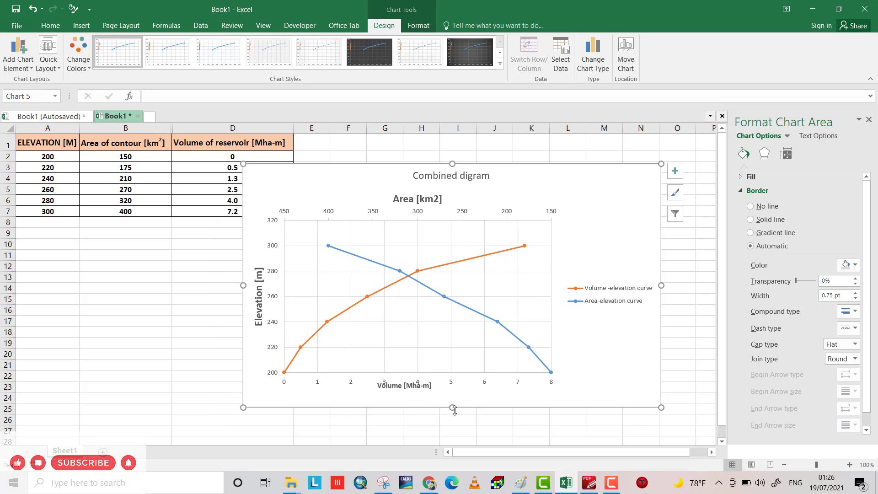
pyautogui.moveTo(452, 408); pyautogui.dragTo(452, 427)
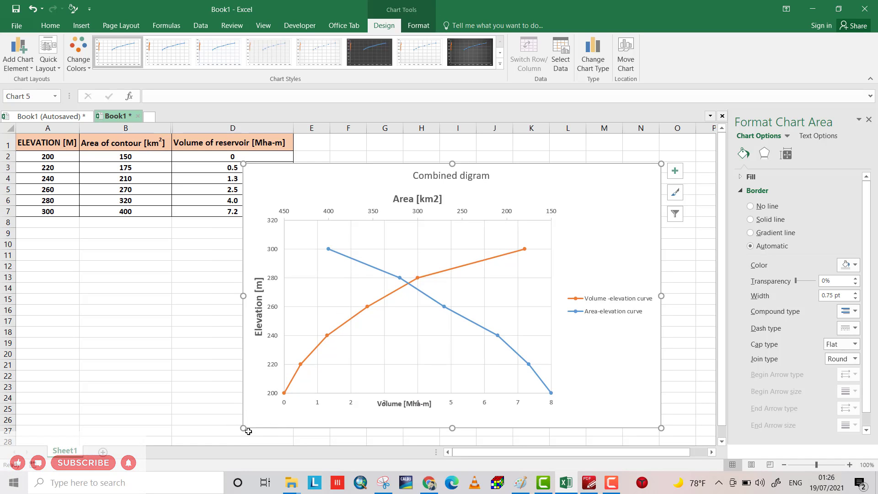
pyautogui.moveTo(244, 429); pyautogui.dragTo(151, 433)
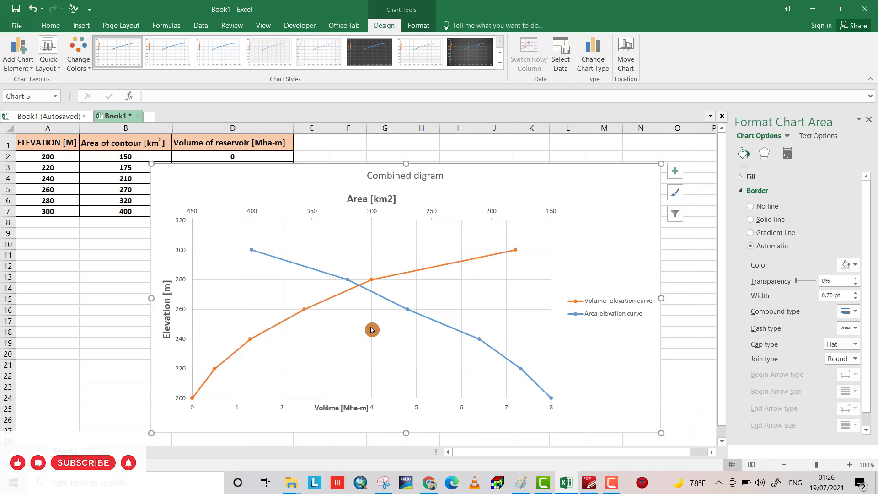
# Move the legend to the chart's upper-right corner and widen the plot area into the space beneath it.
pyautogui.click(585, 295)
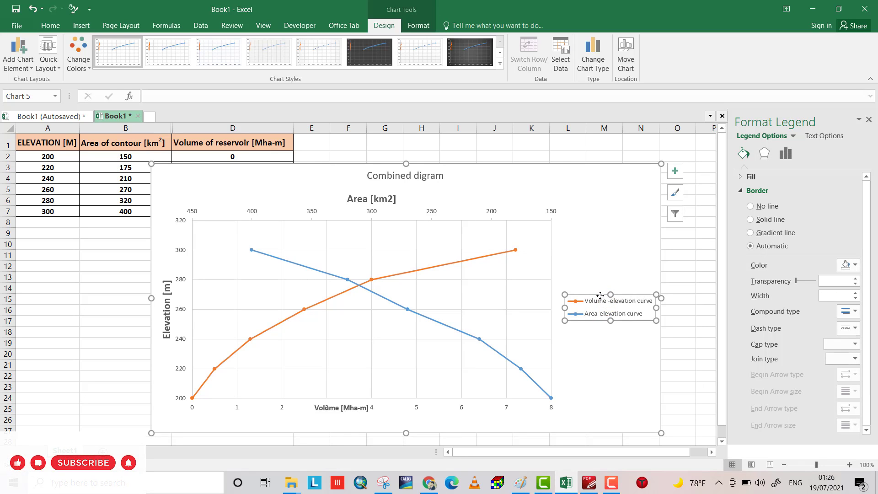
pyautogui.moveTo(588, 265); pyautogui.dragTo(593, 221)
pyautogui.hotkey('ctrl', 'z')
pyautogui.click(625, 298)
pyautogui.moveTo(625, 299); pyautogui.dragTo(619, 233)
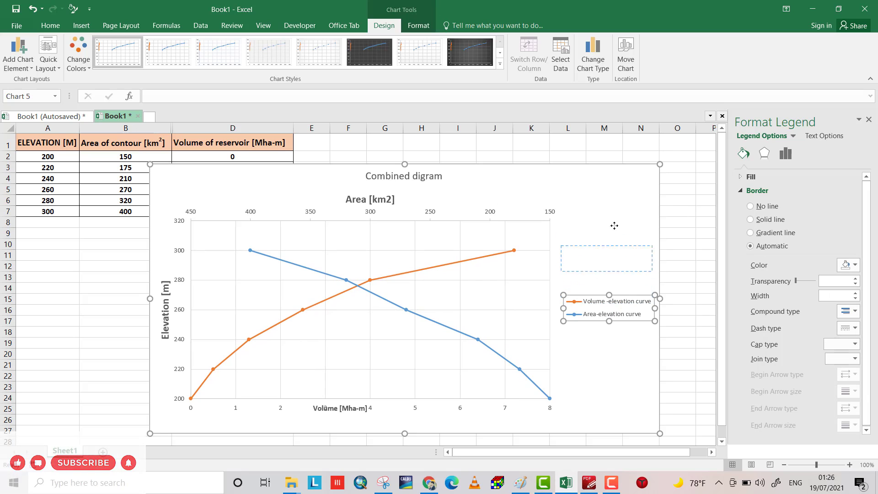
pyautogui.moveTo(608, 183); pyautogui.dragTo(619, 177)
pyautogui.click(551, 311)
pyautogui.moveTo(552, 311); pyautogui.dragTo(640, 305)
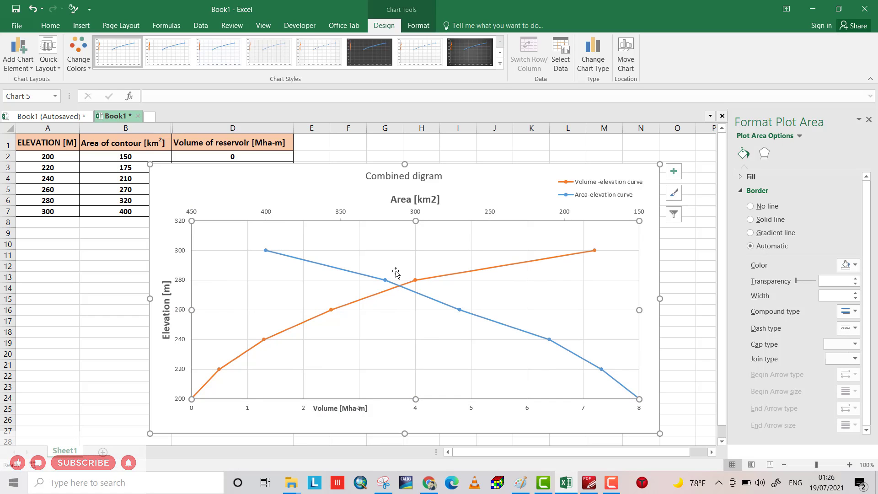
# Align the chart title above the area axis title, and move the volume axis title below the axis numbers toward the centre.
pyautogui.click(421, 179)
pyautogui.moveTo(439, 169); pyautogui.dragTo(454, 171)
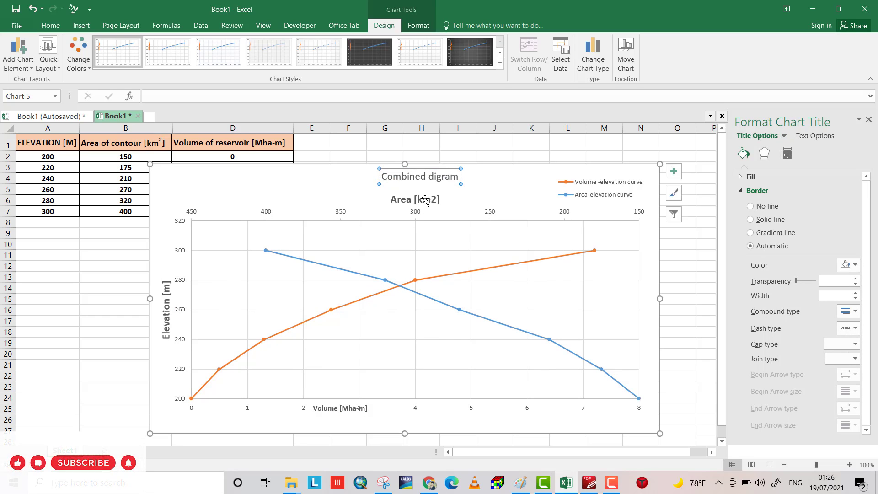
pyautogui.click(672, 328)
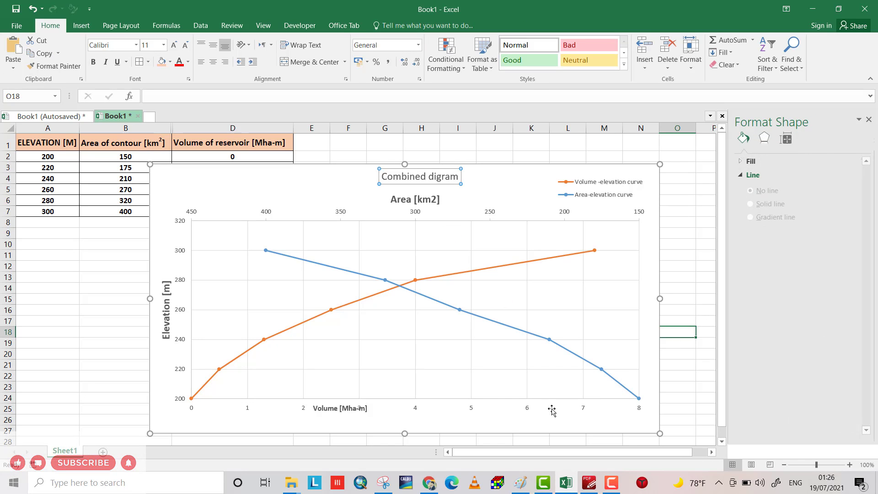
pyautogui.click(332, 409)
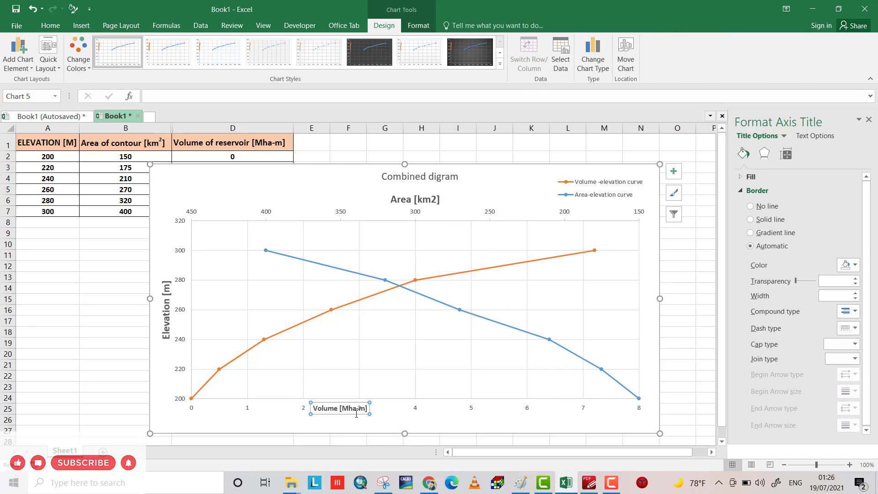
pyautogui.moveTo(355, 413); pyautogui.dragTo(371, 420)
pyautogui.moveTo(439, 438); pyautogui.dragTo(422, 428)
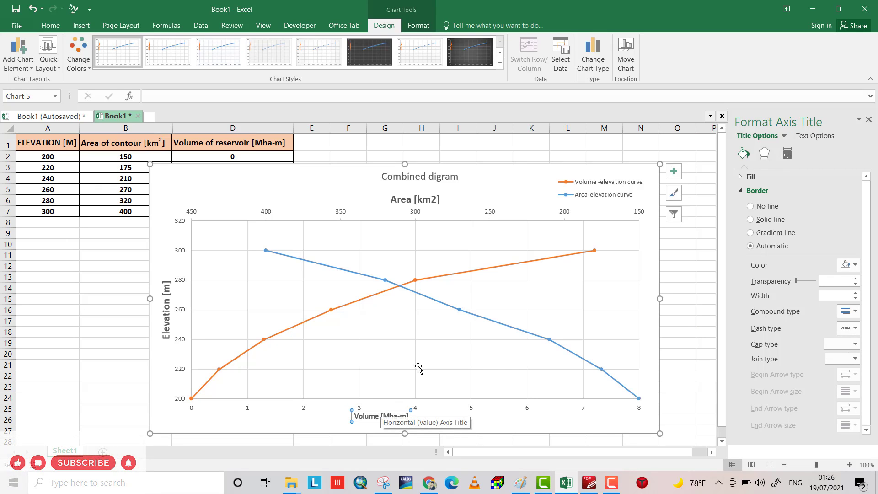
# Lower the chart's upper edge to just below row 4, and select the volume-elevation and area-elevation curves in turn to inspect their source ranges.
pyautogui.click(316, 321)
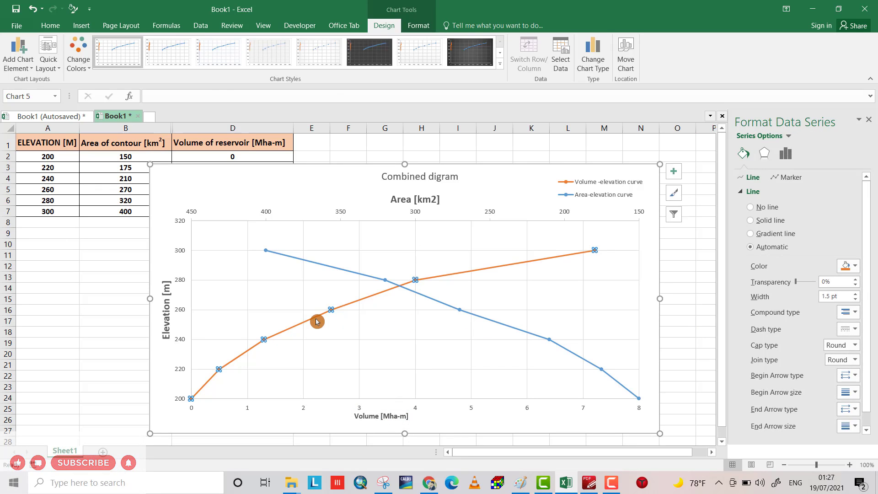
pyautogui.moveTo(404, 164); pyautogui.dragTo(405, 183)
pyautogui.click(372, 298)
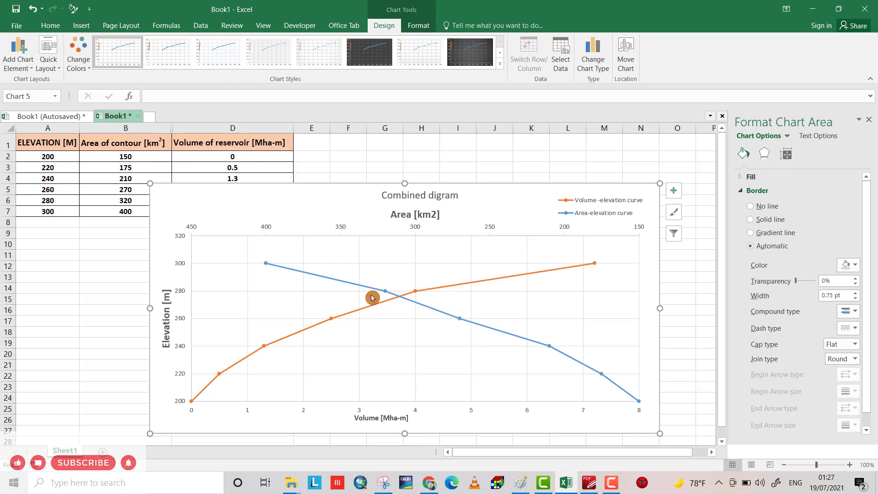
pyautogui.click(352, 315)
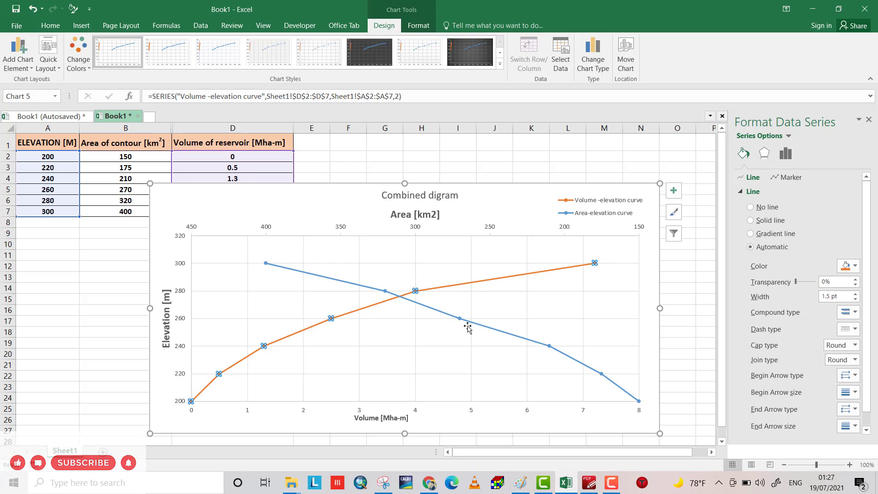
pyautogui.click(484, 329)
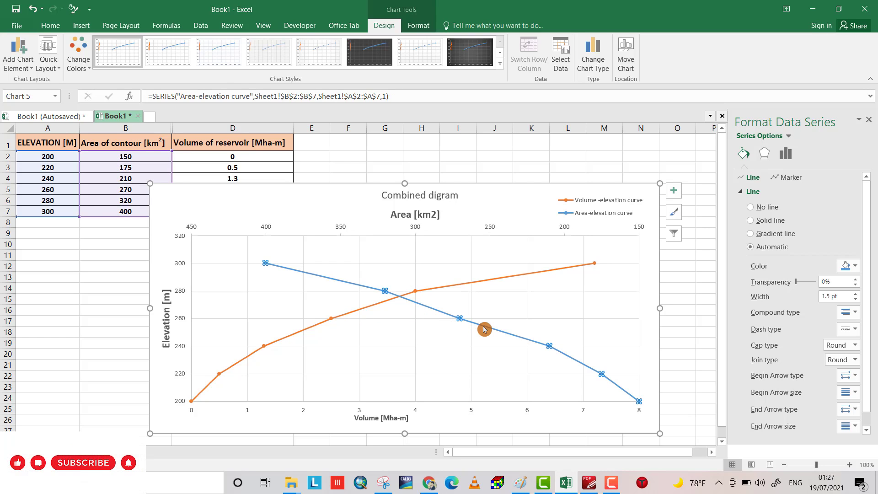